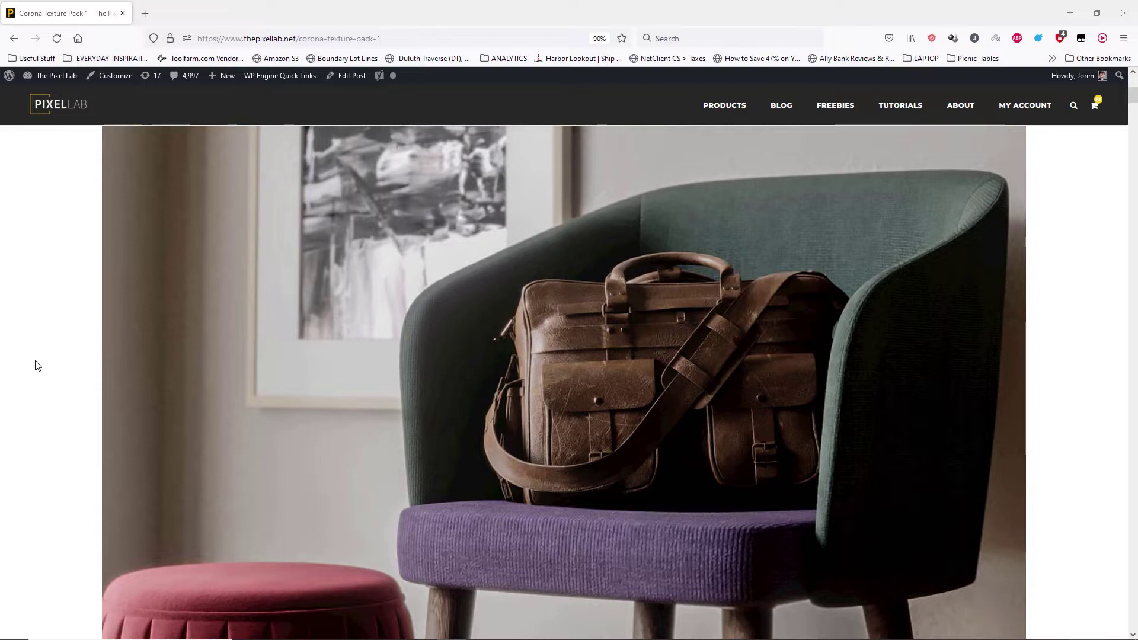
- Open the Corona Multi-Pass settings from the Corona renderer menu
{"action": "scroll", "coordinate": [38, 366], "scroll_direction": "down", "scroll_amount": 10}
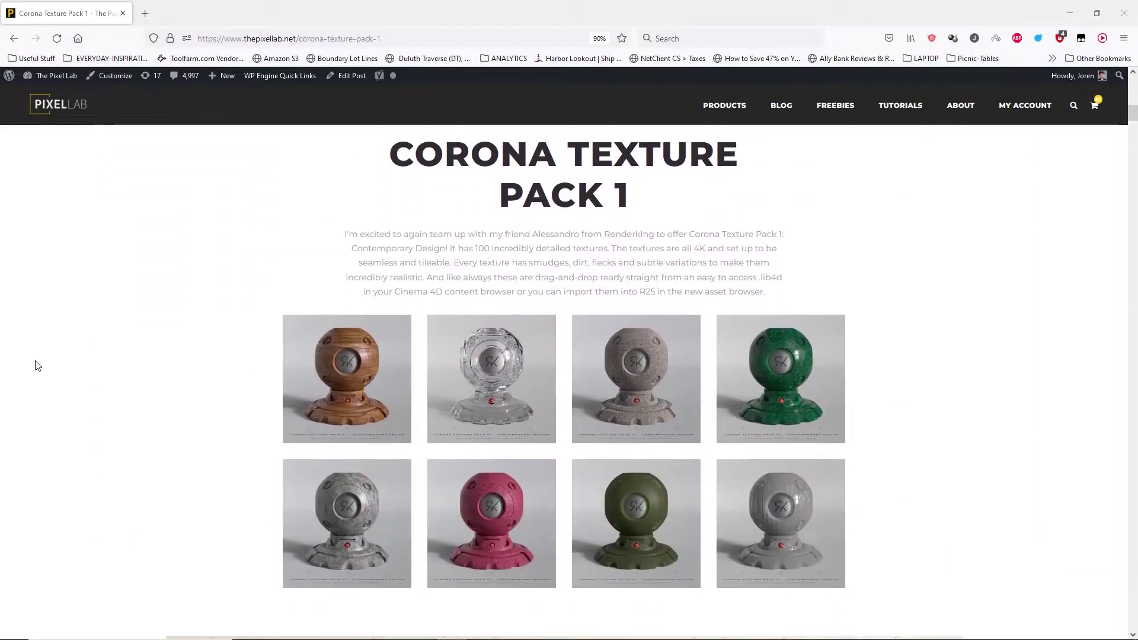
{"action": "scroll", "coordinate": [38, 366], "scroll_direction": "down", "scroll_amount": 15}
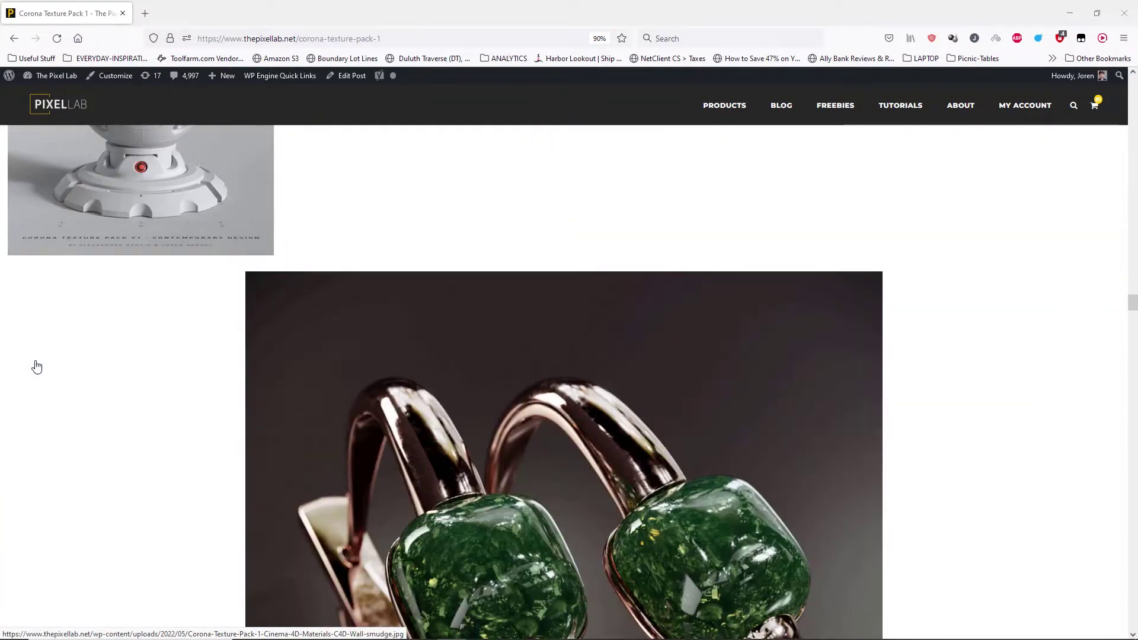
{"action": "scroll", "coordinate": [37, 365], "scroll_direction": "down", "scroll_amount": 15}
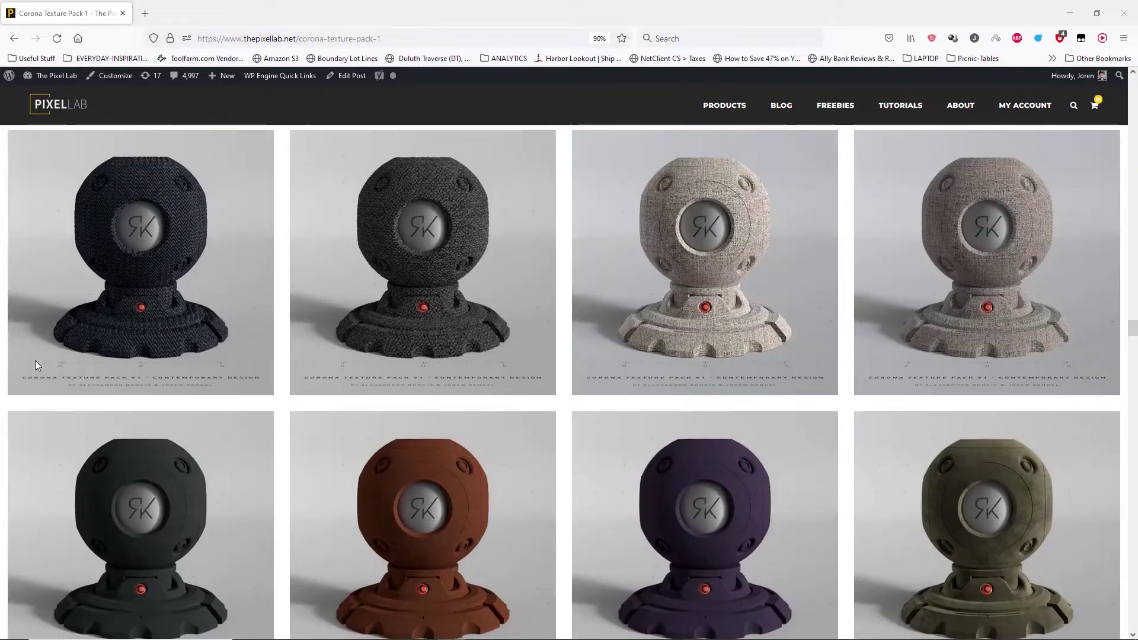
{"action": "scroll", "coordinate": [35, 364], "scroll_direction": "down", "scroll_amount": 15}
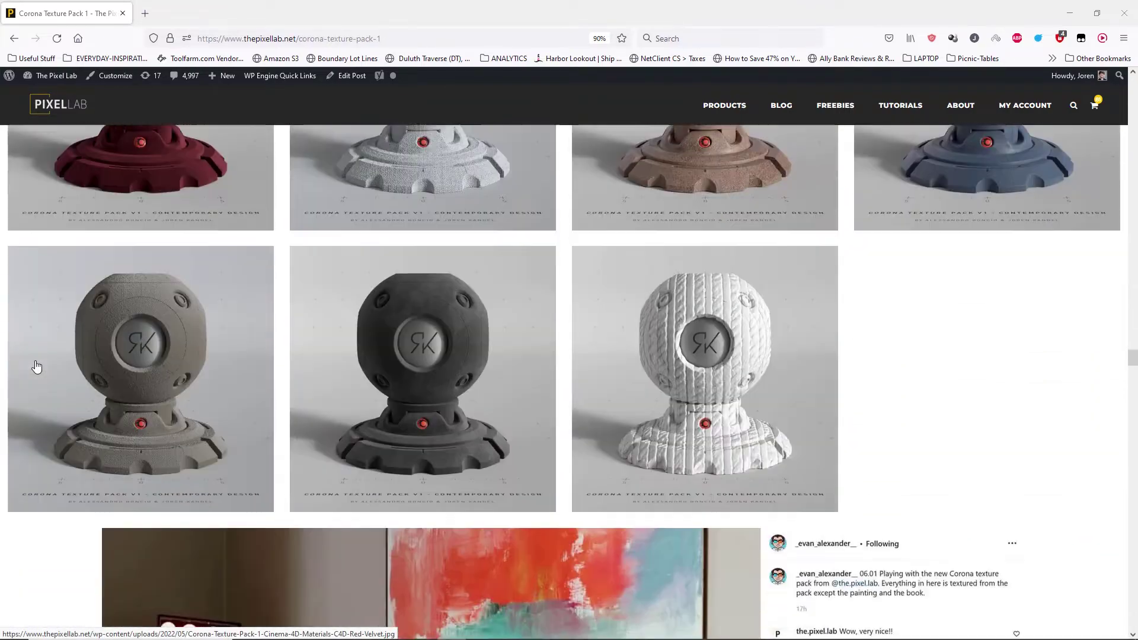
{"action": "scroll", "coordinate": [37, 366], "scroll_direction": "down", "scroll_amount": 15}
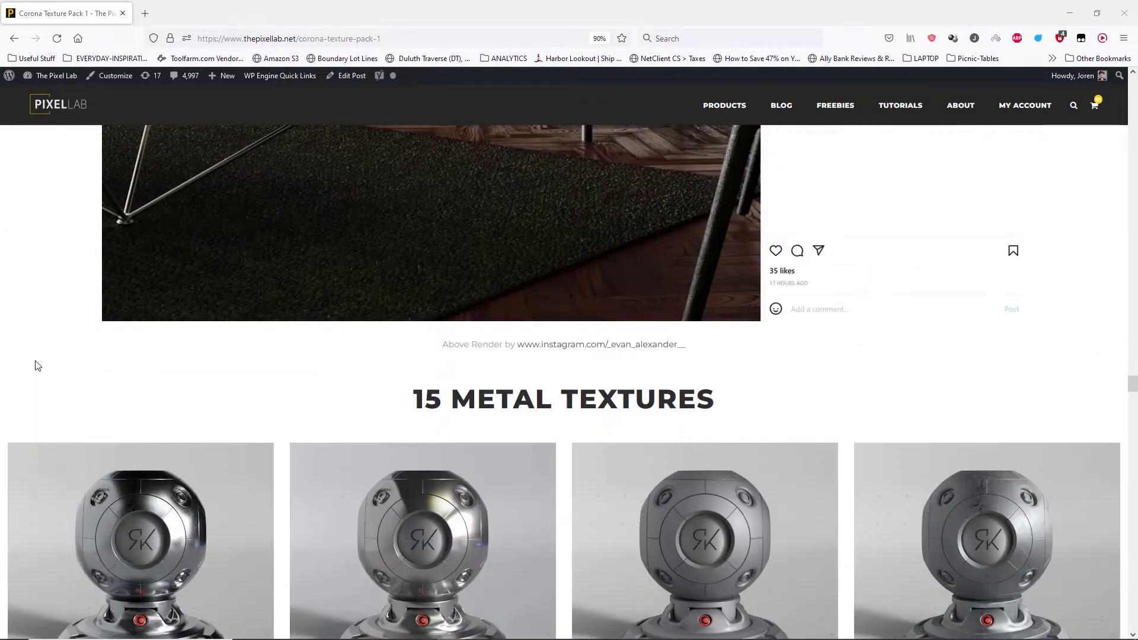
{"action": "scroll", "coordinate": [36, 366], "scroll_direction": "down", "scroll_amount": 15}
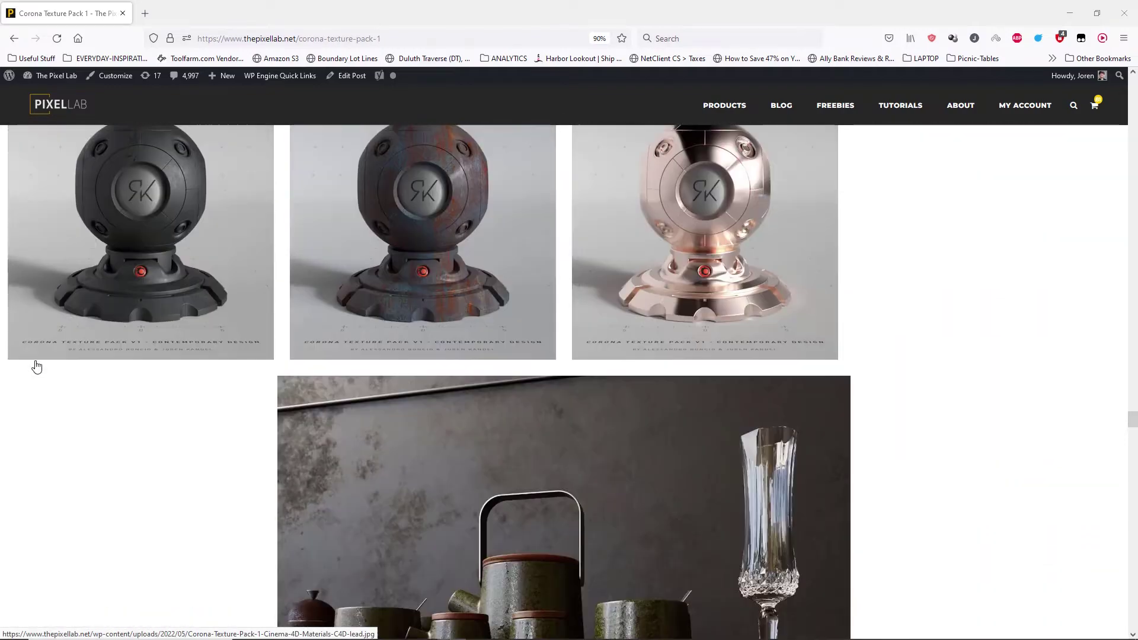
{"action": "scroll", "coordinate": [37, 365], "scroll_direction": "down", "scroll_amount": 4}
{"action": "scroll", "coordinate": [37, 365], "scroll_direction": "down", "scroll_amount": 15}
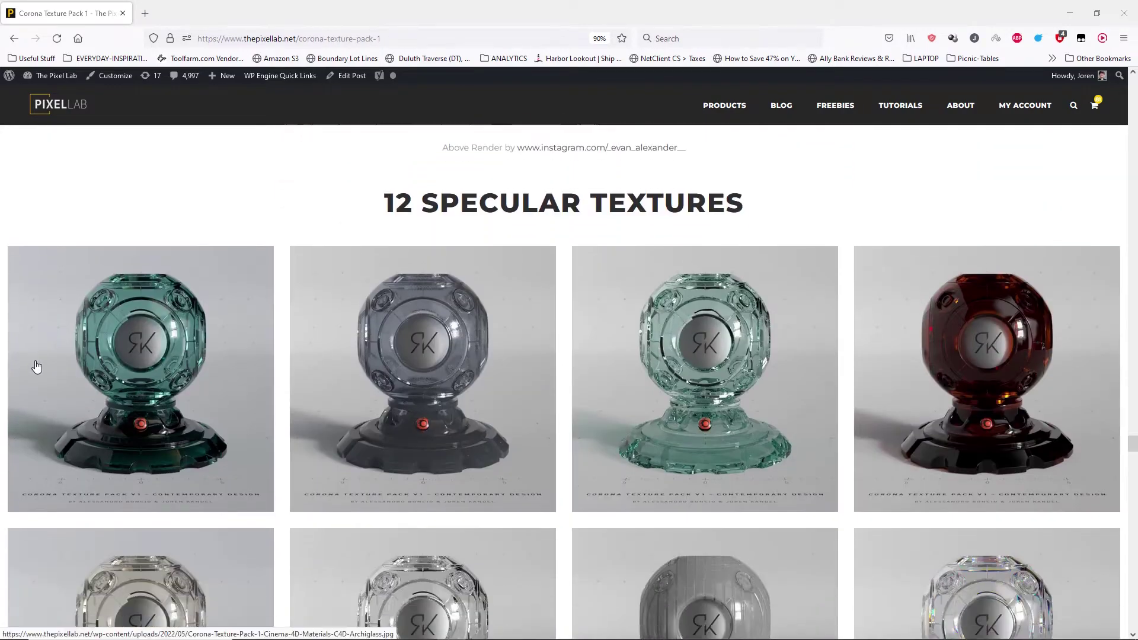
{"action": "scroll", "coordinate": [37, 366], "scroll_direction": "down", "scroll_amount": 13}
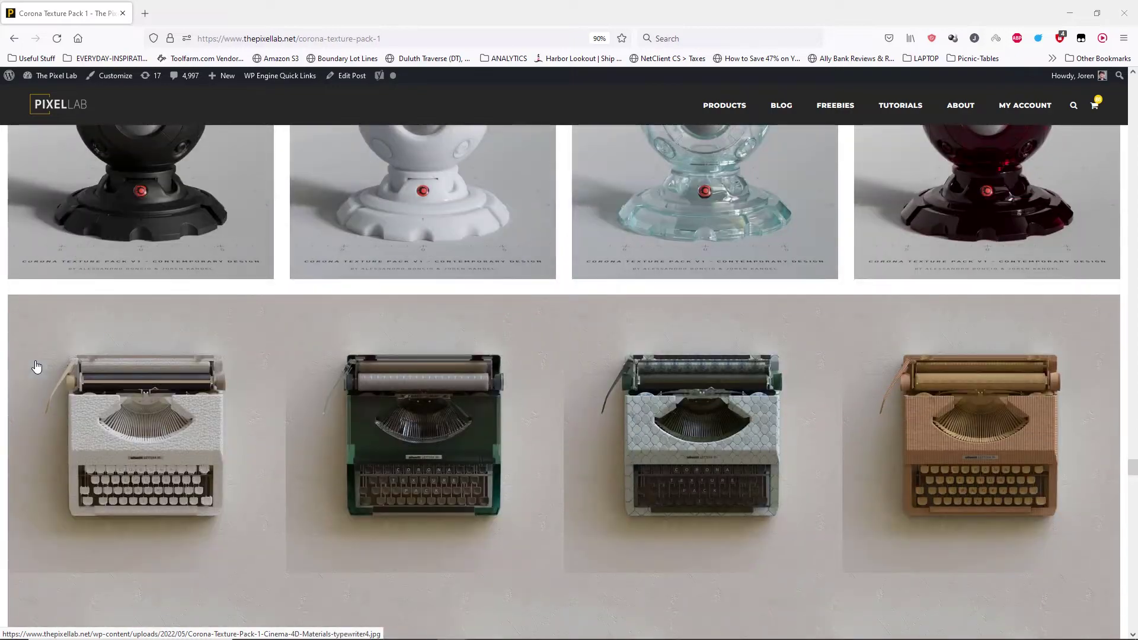
{"action": "scroll", "coordinate": [37, 365], "scroll_direction": "down", "scroll_amount": 10}
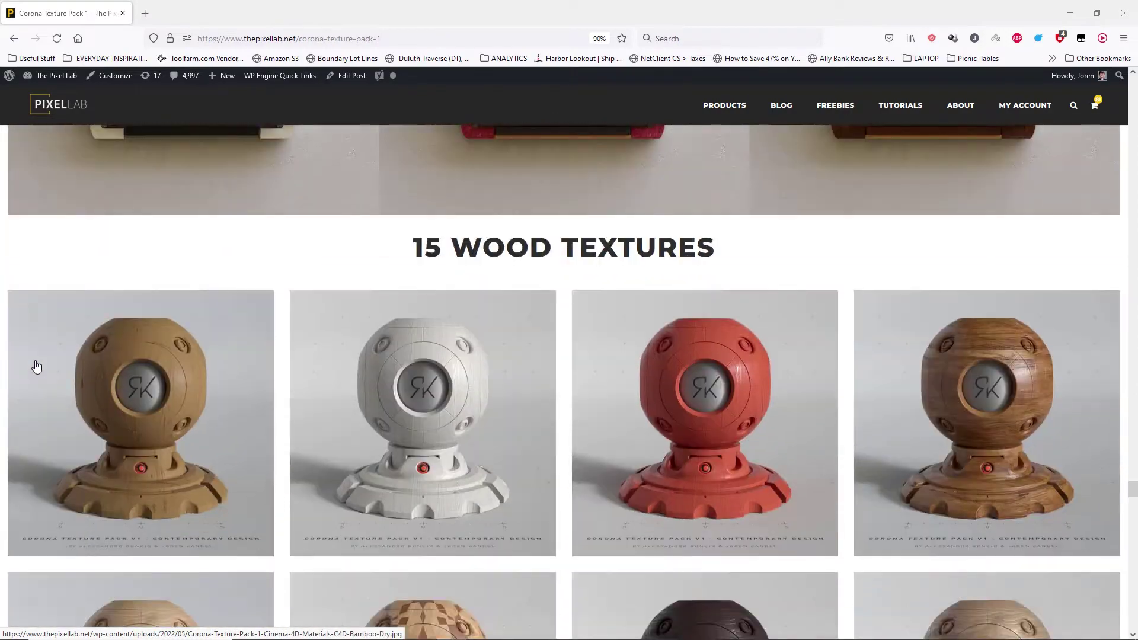
{"action": "scroll", "coordinate": [36, 366], "scroll_direction": "down", "scroll_amount": 11}
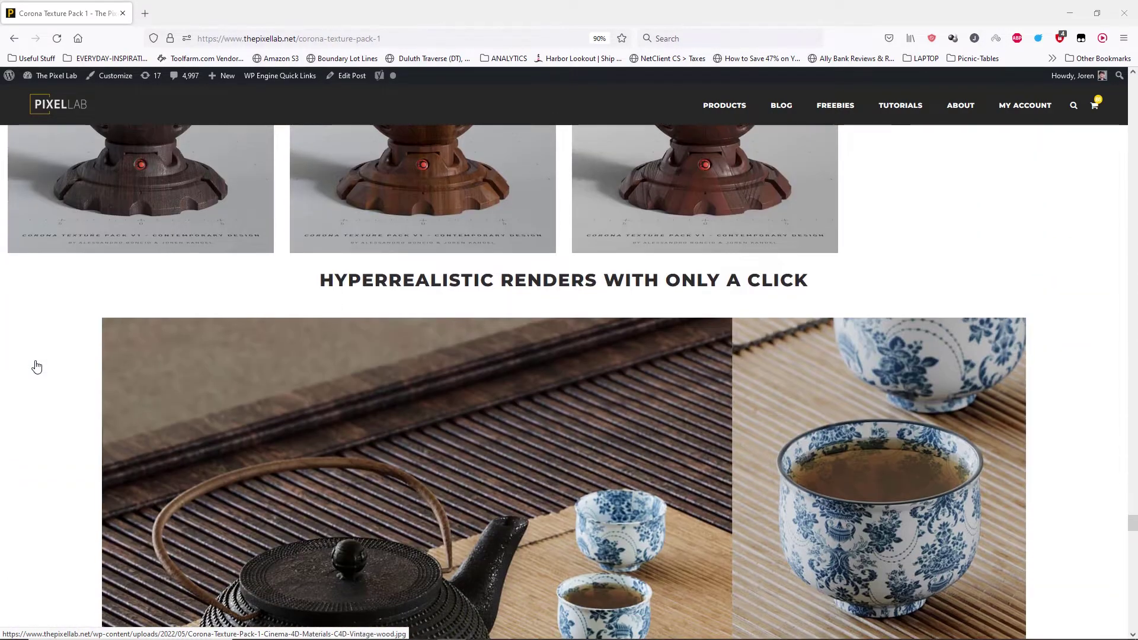
{"action": "scroll", "coordinate": [37, 366], "scroll_direction": "down", "scroll_amount": 10}
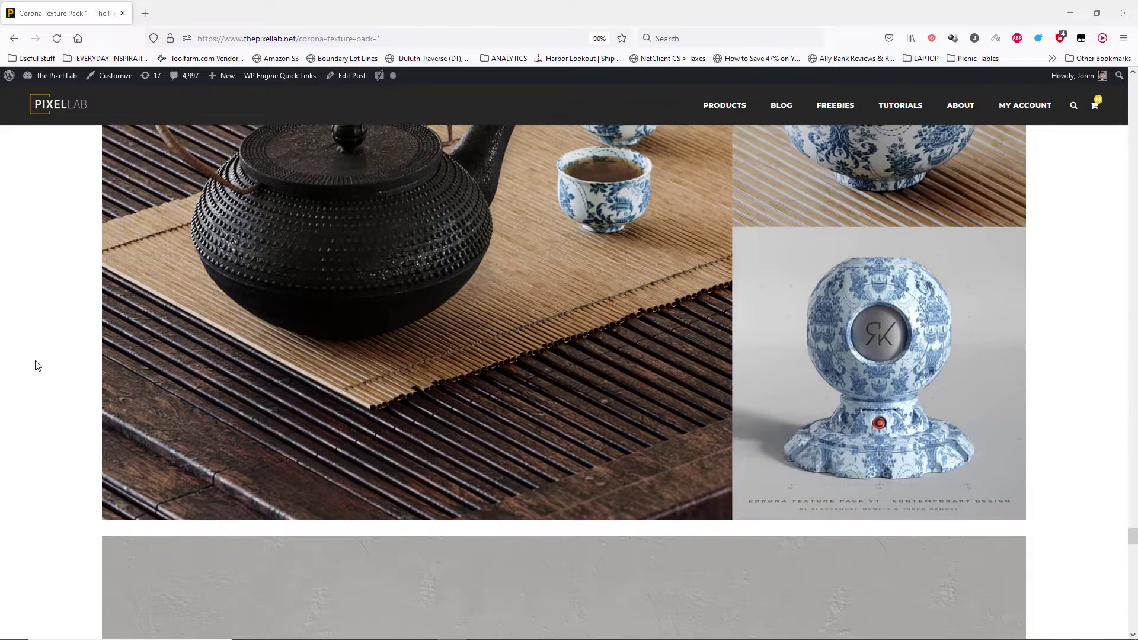
{"action": "scroll", "coordinate": [37, 365], "scroll_direction": "down", "scroll_amount": 8}
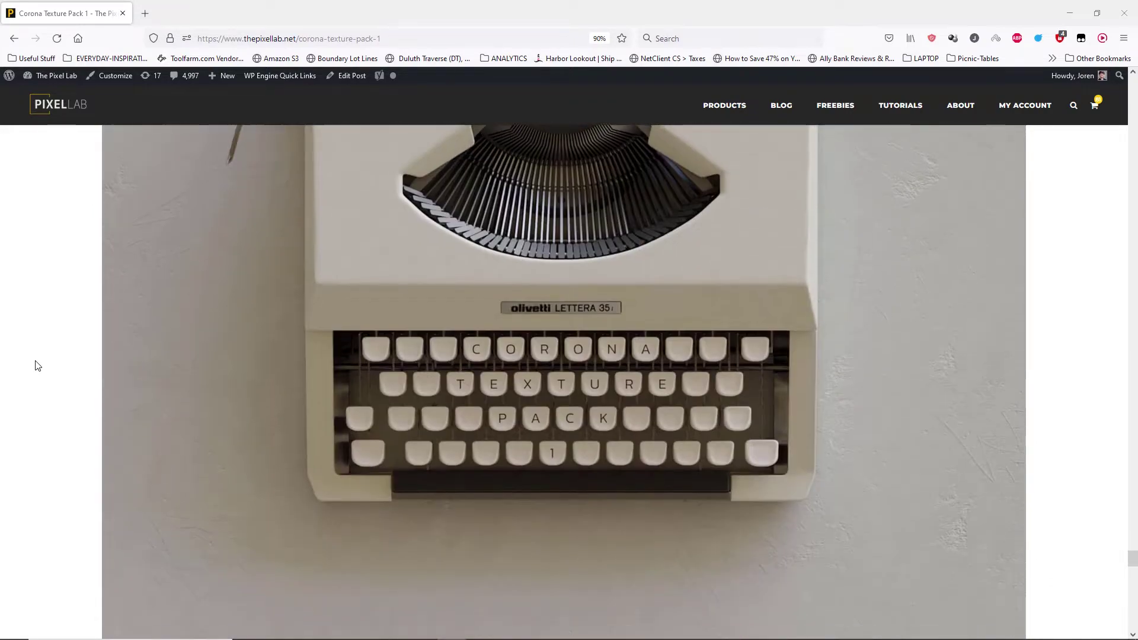
{"action": "scroll", "coordinate": [37, 365], "scroll_direction": "down", "scroll_amount": 10}
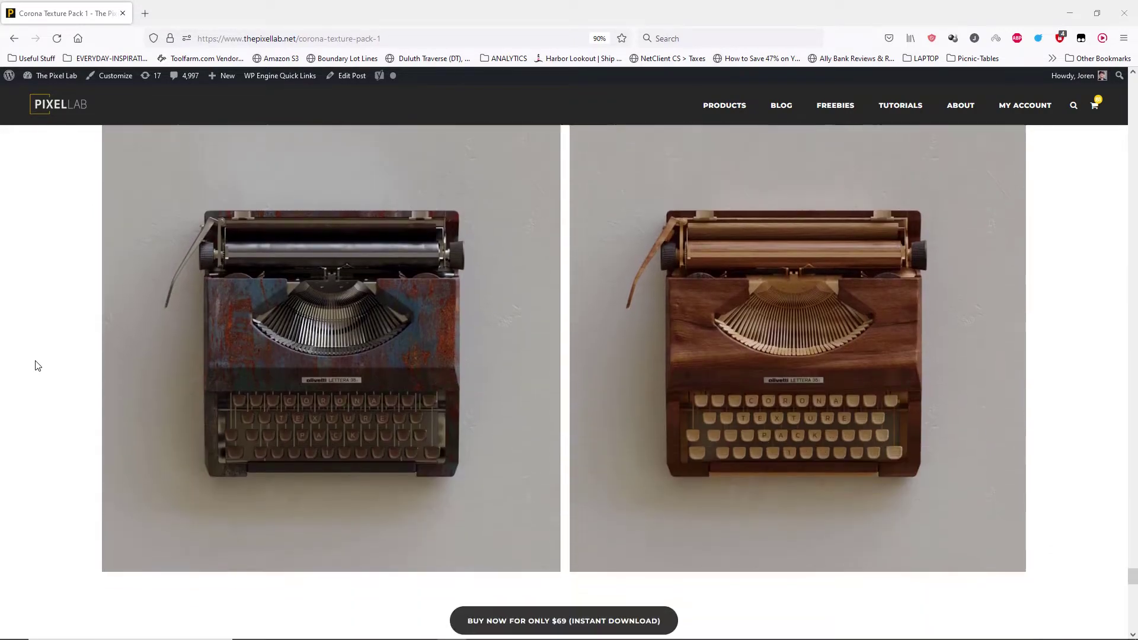
{"action": "scroll", "coordinate": [37, 366], "scroll_direction": "down", "scroll_amount": 9}
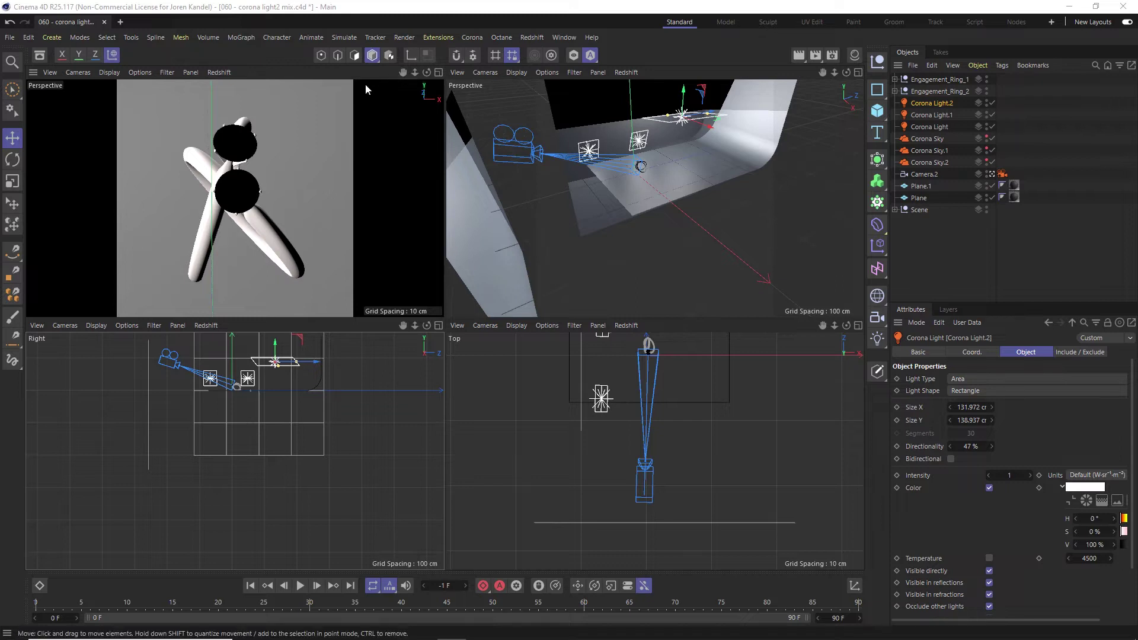
{"action": "left_click", "coordinate": [474, 38]}
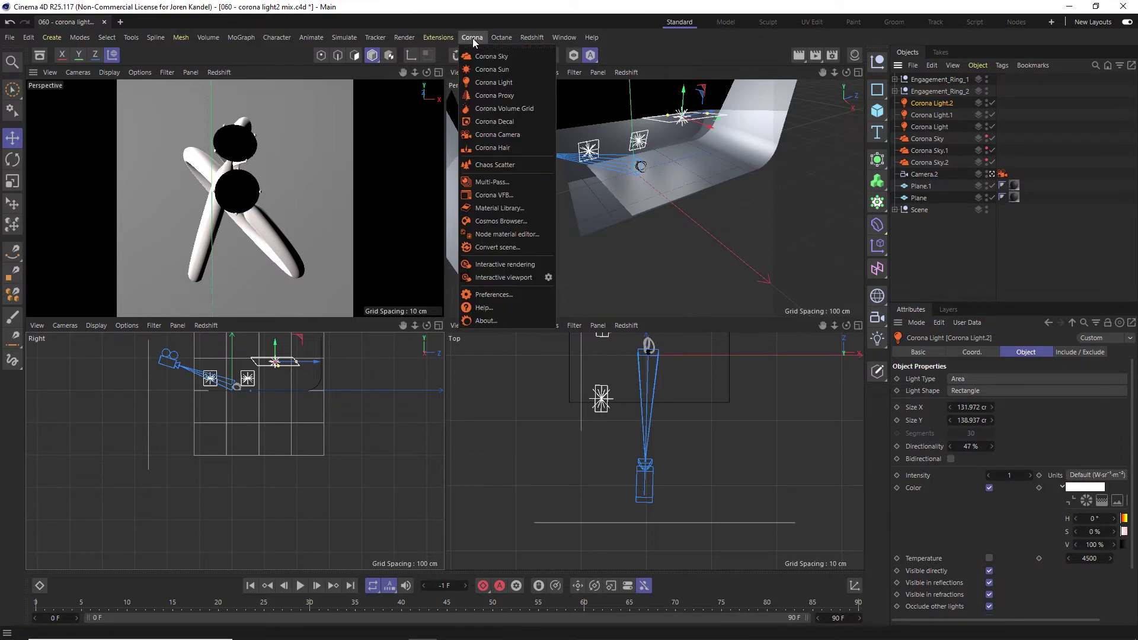
{"action": "left_click", "coordinate": [486, 182]}
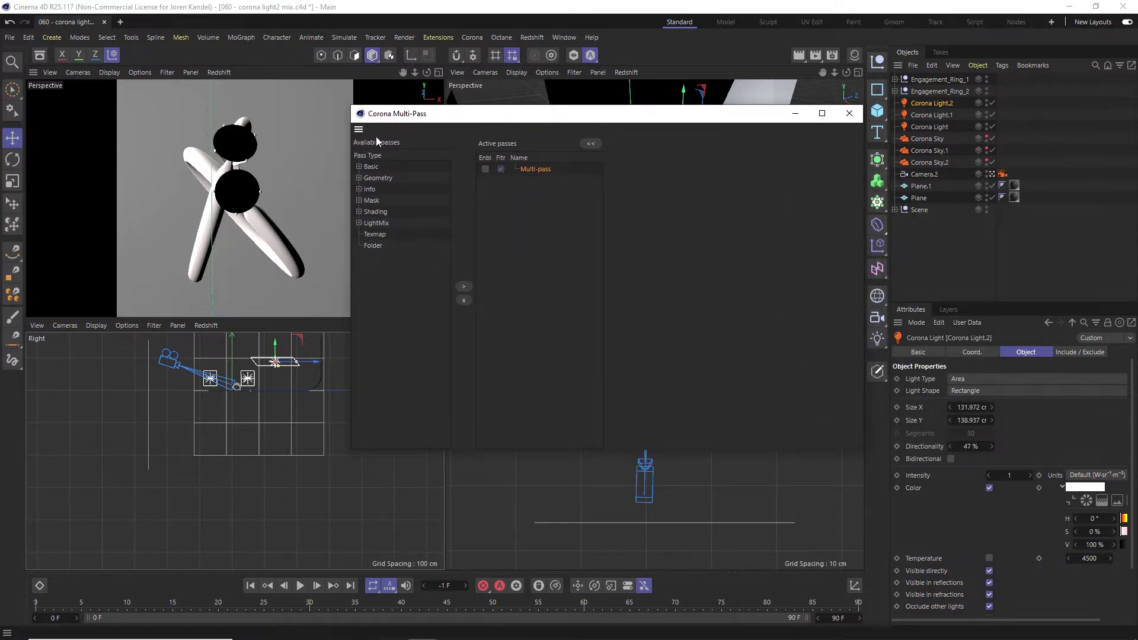
- Add LightMix and LightSelect passes from the LightMix category to the active passes
{"action": "left_click", "coordinate": [358, 223]}
{"action": "double_click", "coordinate": [389, 237]}
{"action": "double_click", "coordinate": [386, 246]}
{"action": "left_click", "coordinate": [542, 181]}
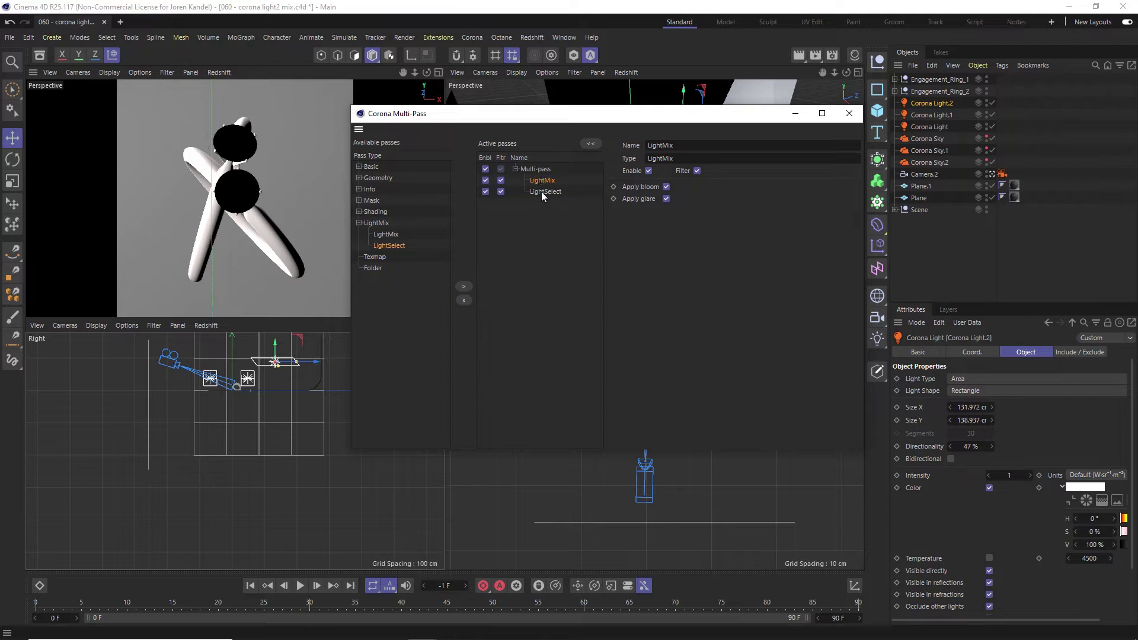
{"action": "left_click", "coordinate": [541, 191]}
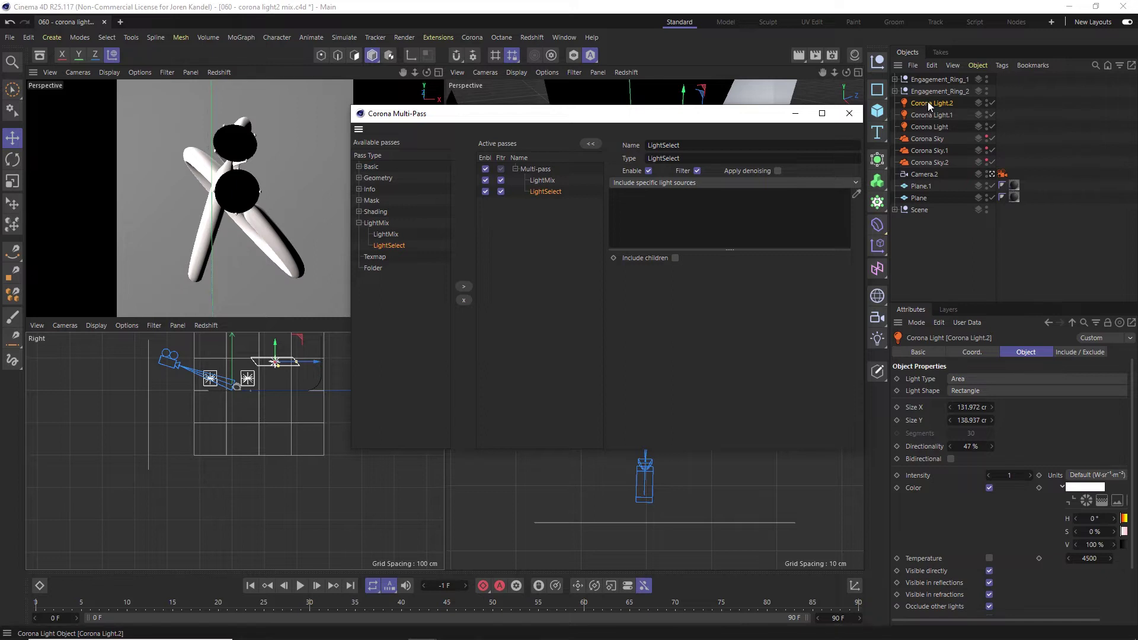
- Assign Corona Light.2, Light.1 and Corona Light to LightSelect, LightSelect0 and LightSelect1
{"action": "left_click_drag", "start_coordinate": [927, 101], "coordinate": [694, 219]}
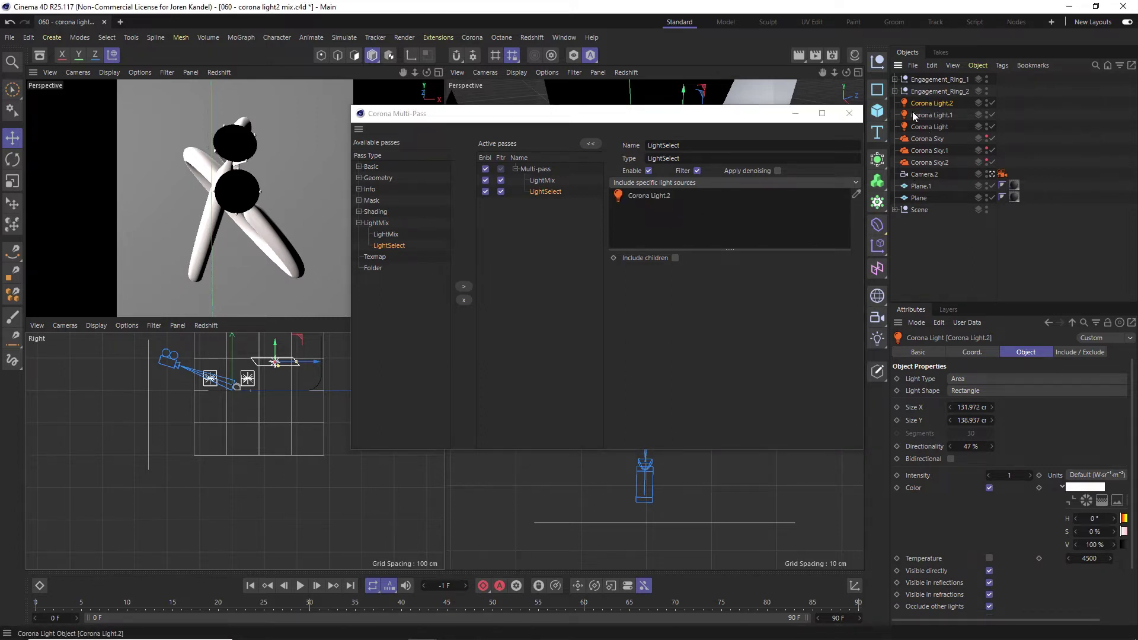
{"action": "double_click", "coordinate": [389, 245]}
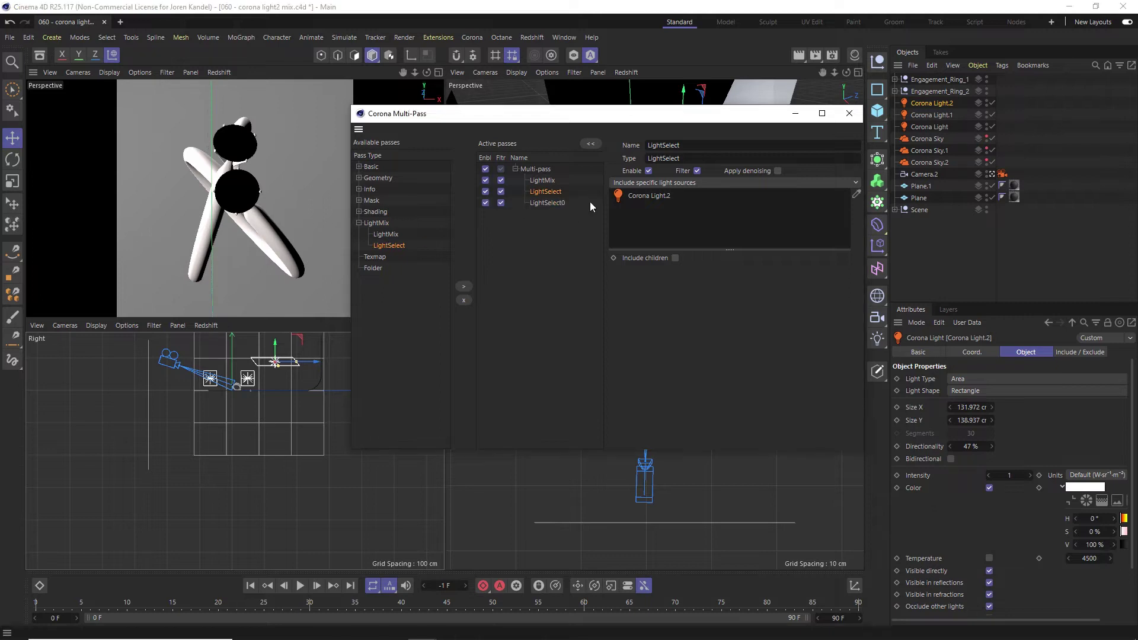
{"action": "left_click", "coordinate": [551, 202]}
{"action": "left_click_drag", "start_coordinate": [942, 115], "coordinate": [724, 221]}
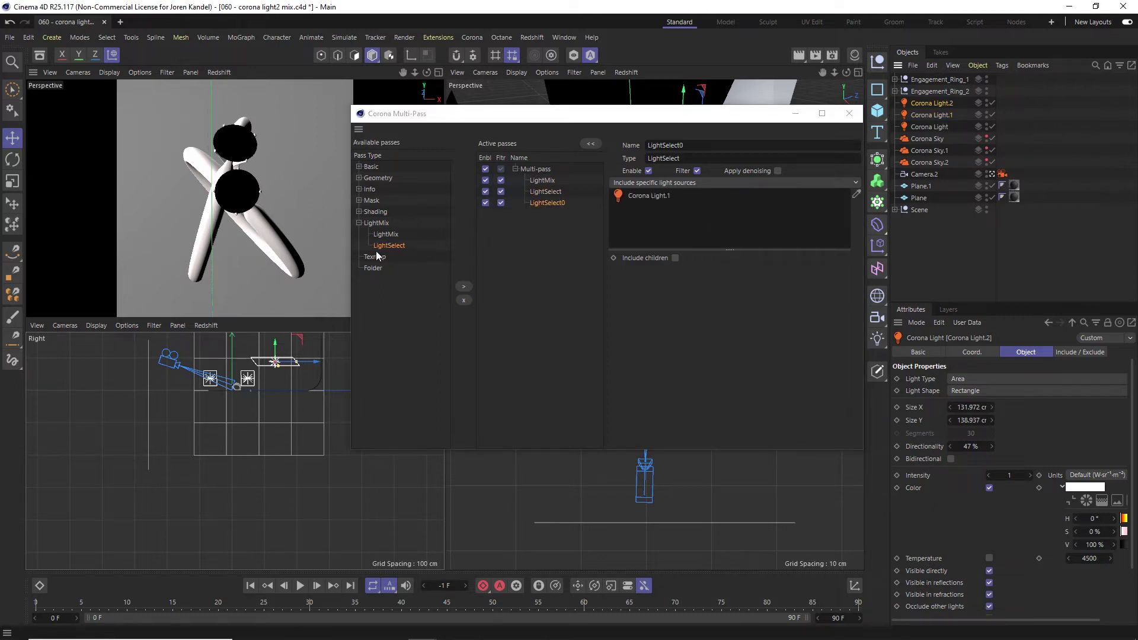
{"action": "double_click", "coordinate": [388, 245]}
{"action": "left_click", "coordinate": [549, 215]}
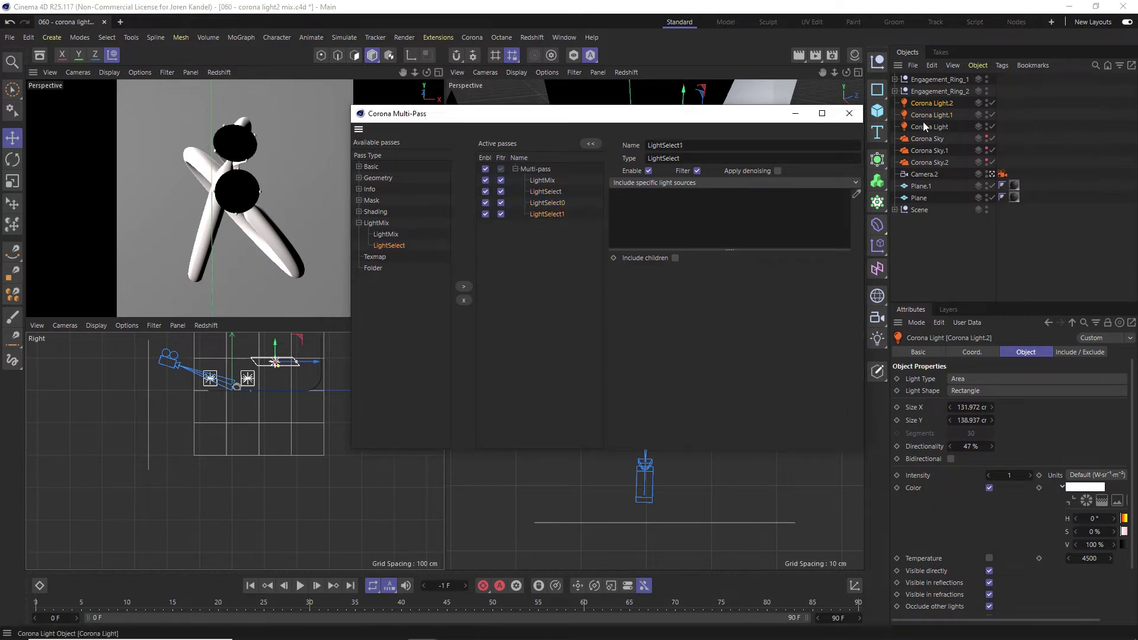
{"action": "left_click_drag", "start_coordinate": [923, 124], "coordinate": [720, 208]}
- Add LightSelect2–4 and assign Corona Sky, Sky.1 and Sky.2 to them
{"action": "double_click", "coordinate": [389, 245]}
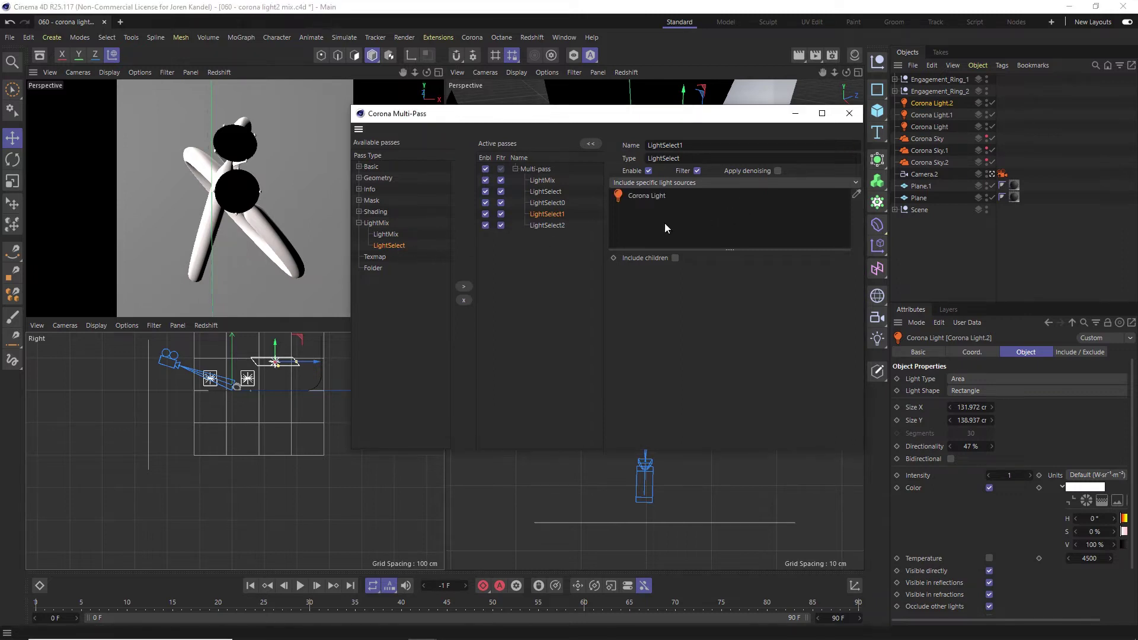
{"action": "left_click", "coordinate": [538, 225]}
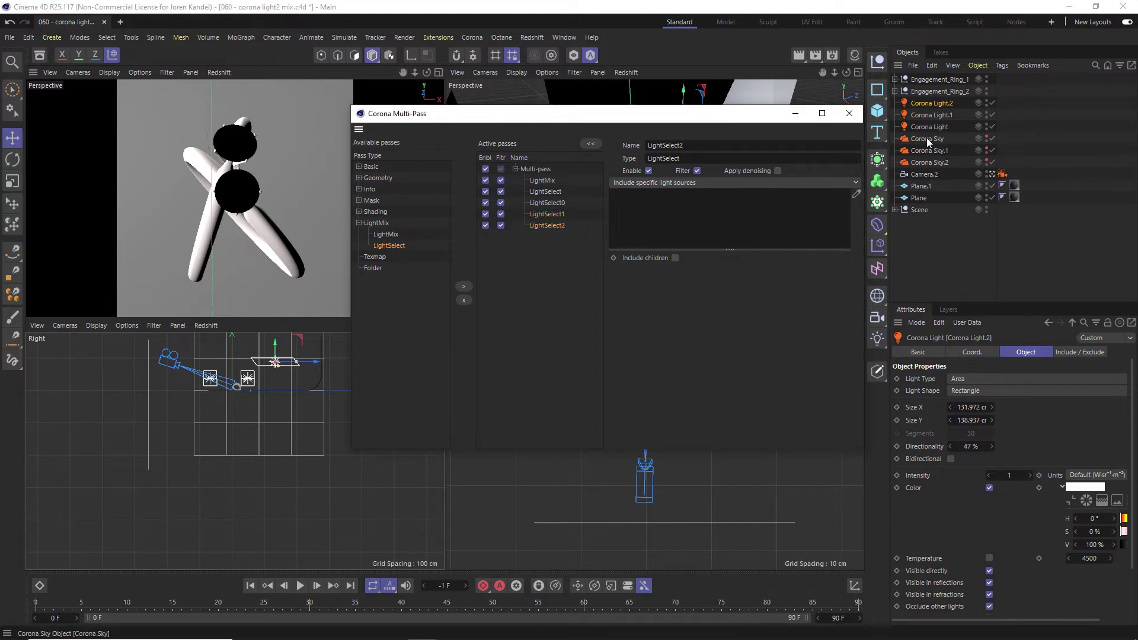
{"action": "left_click_drag", "start_coordinate": [926, 139], "coordinate": [725, 224]}
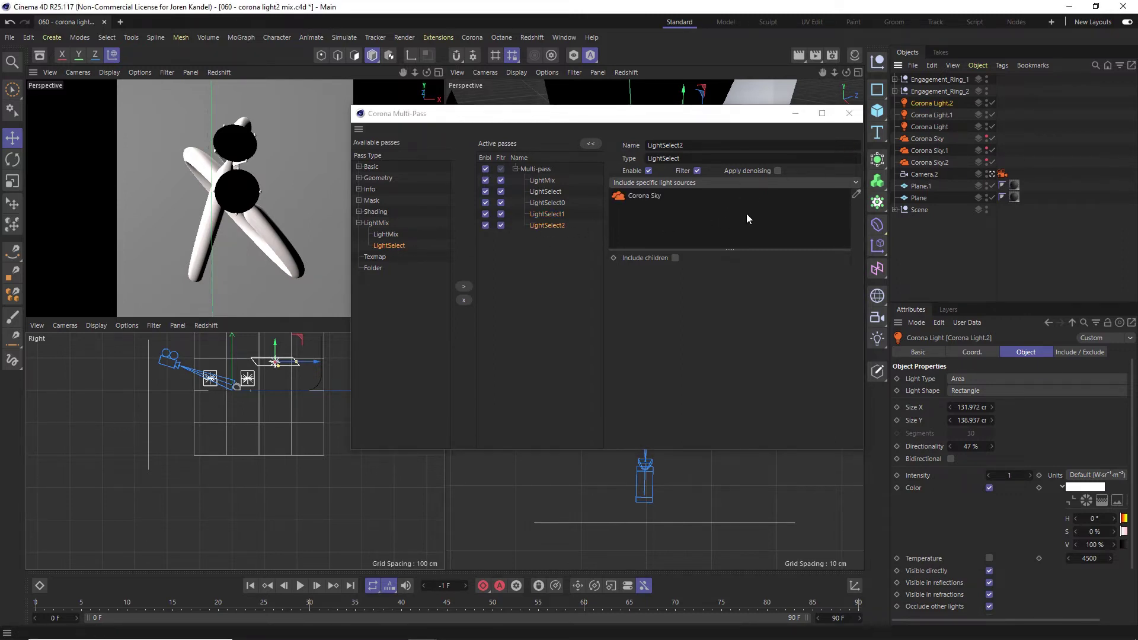
{"action": "double_click", "coordinate": [393, 245]}
{"action": "left_click", "coordinate": [545, 236]}
{"action": "left_click_drag", "start_coordinate": [938, 150], "coordinate": [770, 195]}
{"action": "double_click", "coordinate": [393, 246]}
{"action": "left_click", "coordinate": [545, 248]}
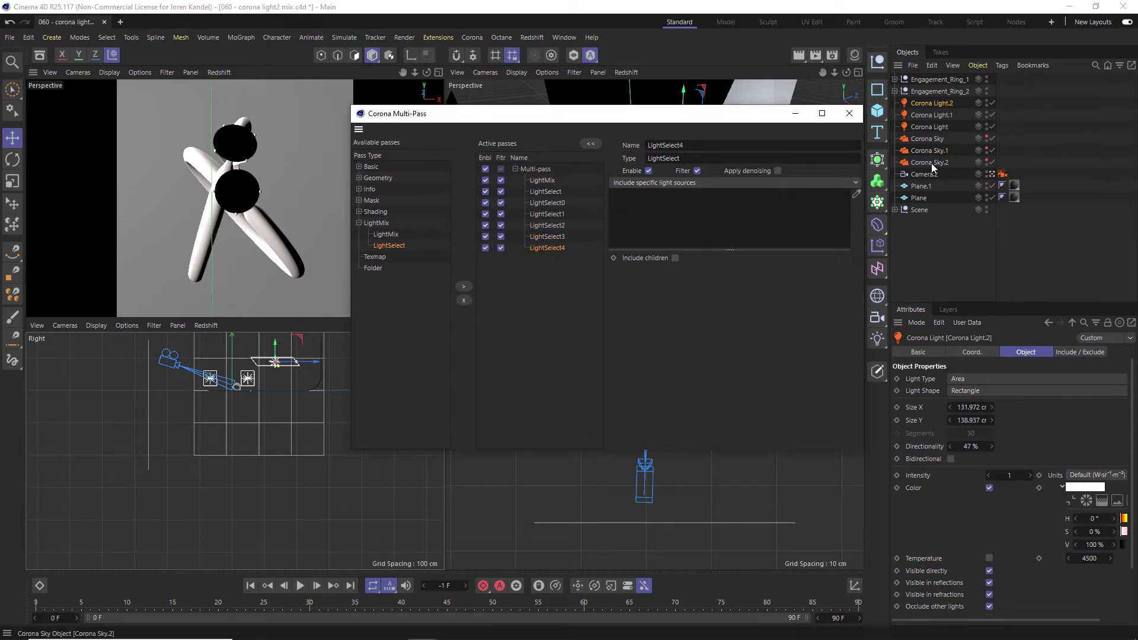
{"action": "left_click_drag", "start_coordinate": [930, 163], "coordinate": [726, 214]}
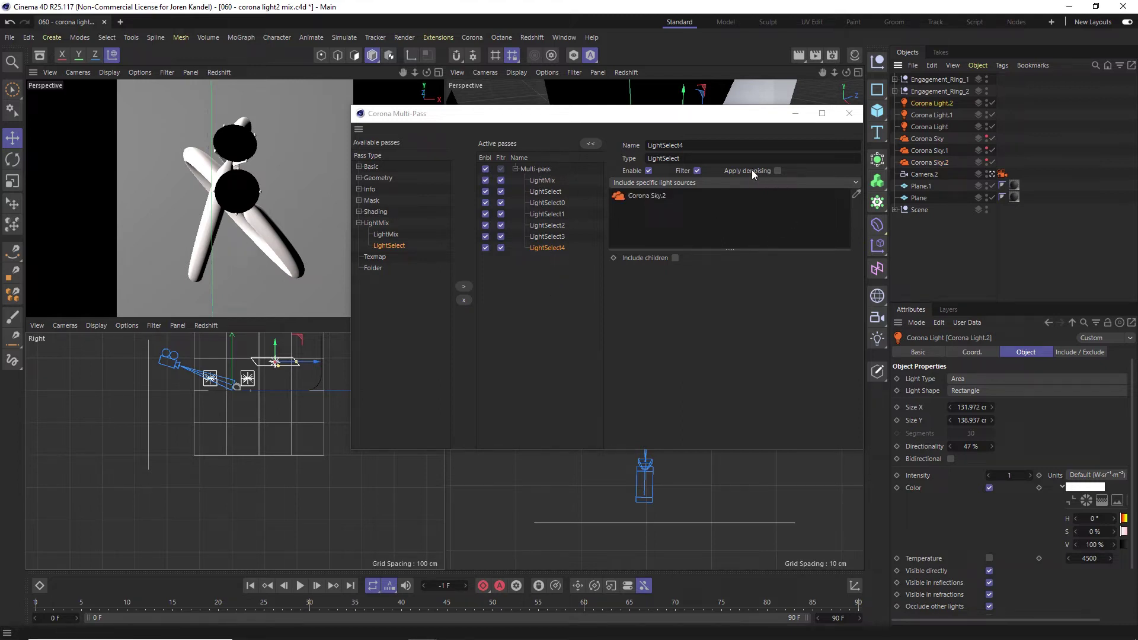
- Enable Apply denoising on the first LightSelect pass and close the Multi-Pass window
{"action": "left_click", "coordinate": [547, 236]}
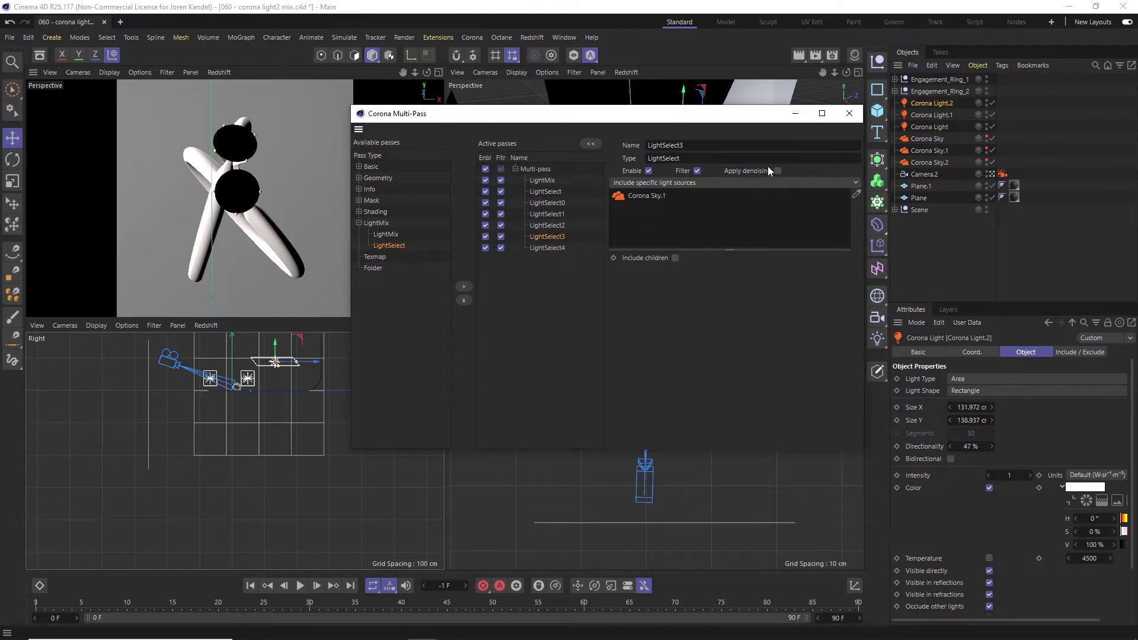
{"action": "key", "text": "Up"}
{"action": "key", "text": "Up"}
{"action": "left_click", "coordinate": [540, 192]}
{"action": "left_click", "coordinate": [777, 171]}
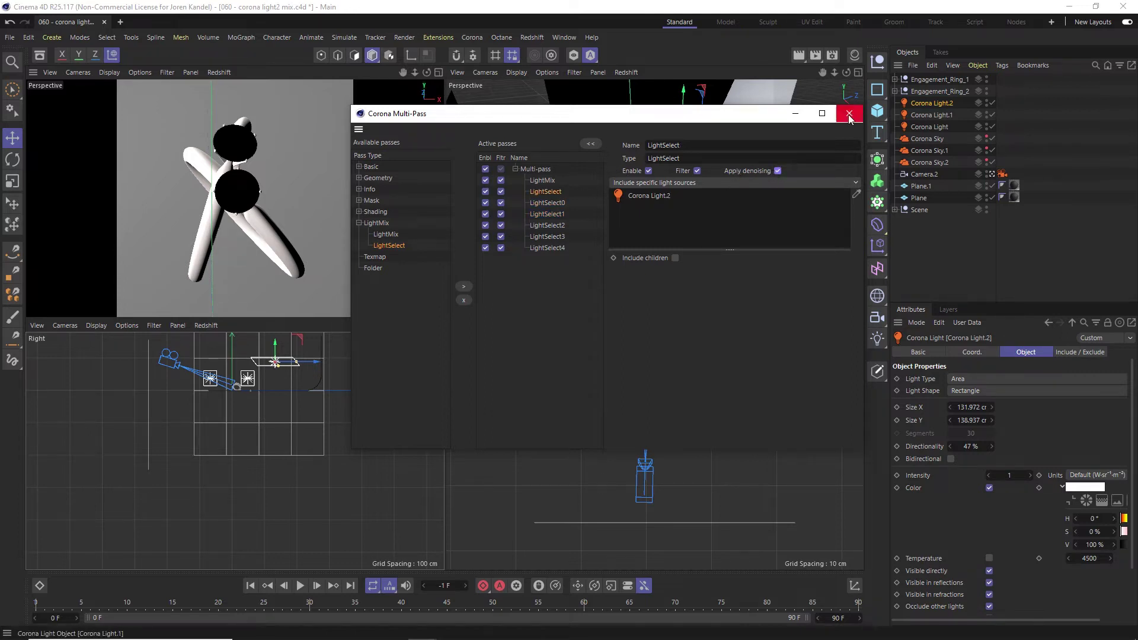
{"action": "left_click", "coordinate": [849, 114]}
{"action": "left_click", "coordinate": [473, 38]}
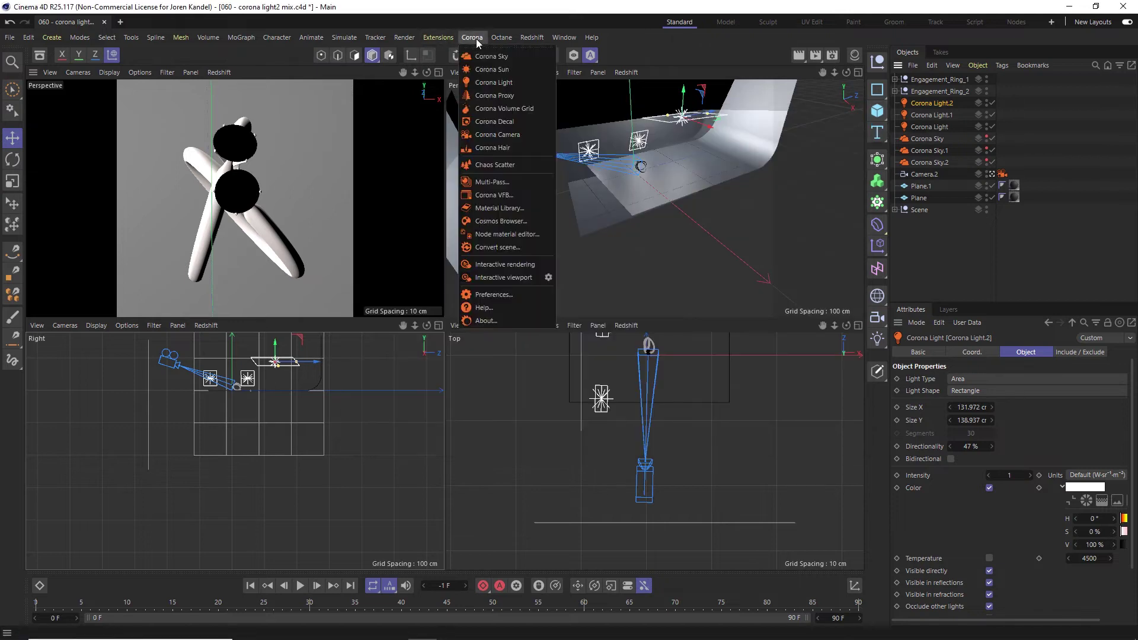
- Open the Corona frame buffer, re-render the ring and show the Post settings
{"action": "left_click", "coordinate": [513, 196]}
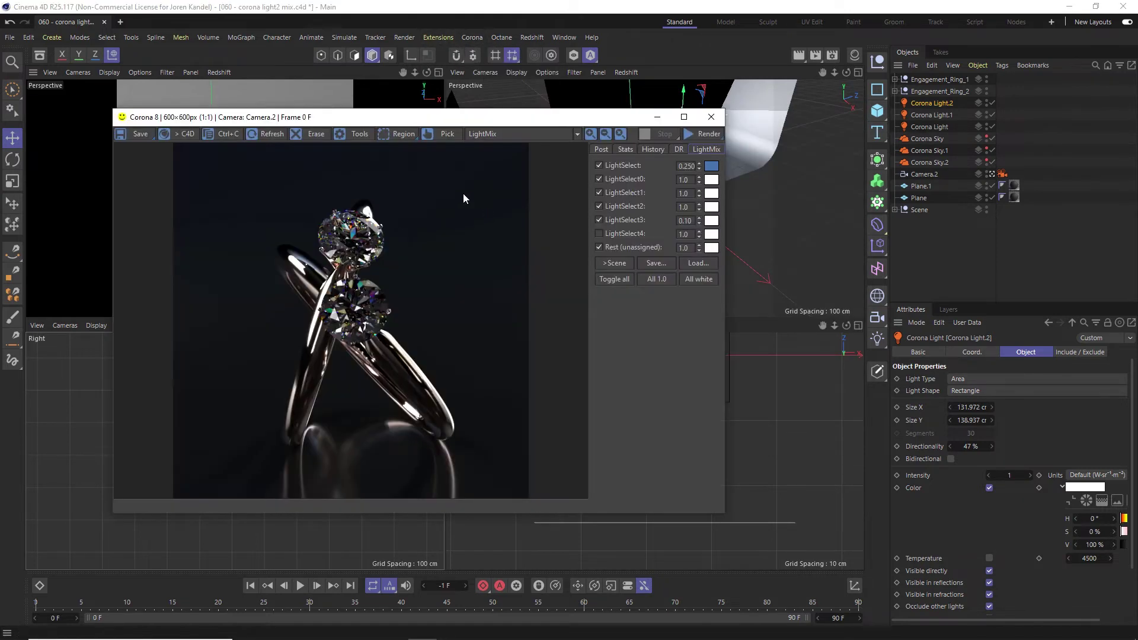
{"action": "left_click_drag", "start_coordinate": [401, 122], "coordinate": [515, 124]}
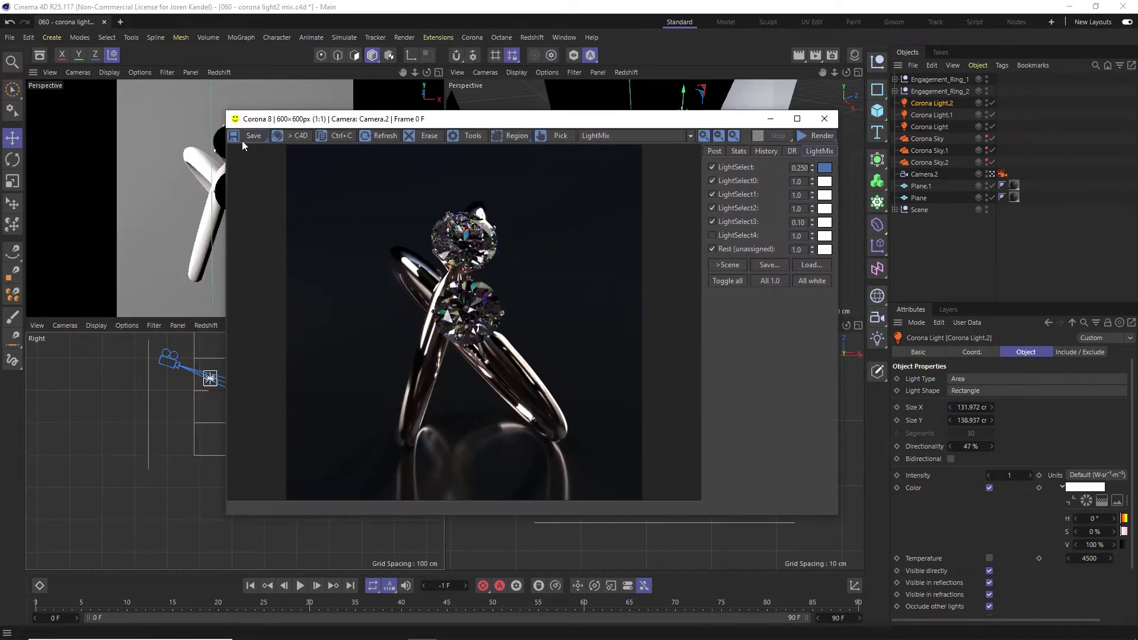
{"action": "left_click", "coordinate": [820, 135]}
{"action": "left_click", "coordinate": [714, 151]}
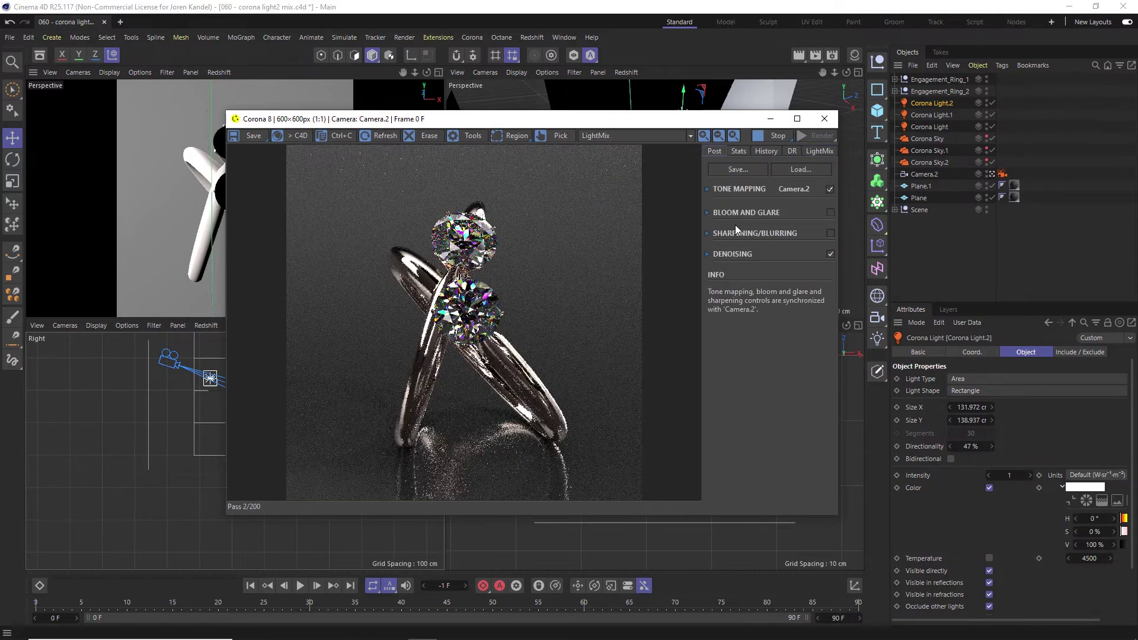
{"action": "left_click", "coordinate": [735, 151]}
{"action": "left_click", "coordinate": [713, 151]}
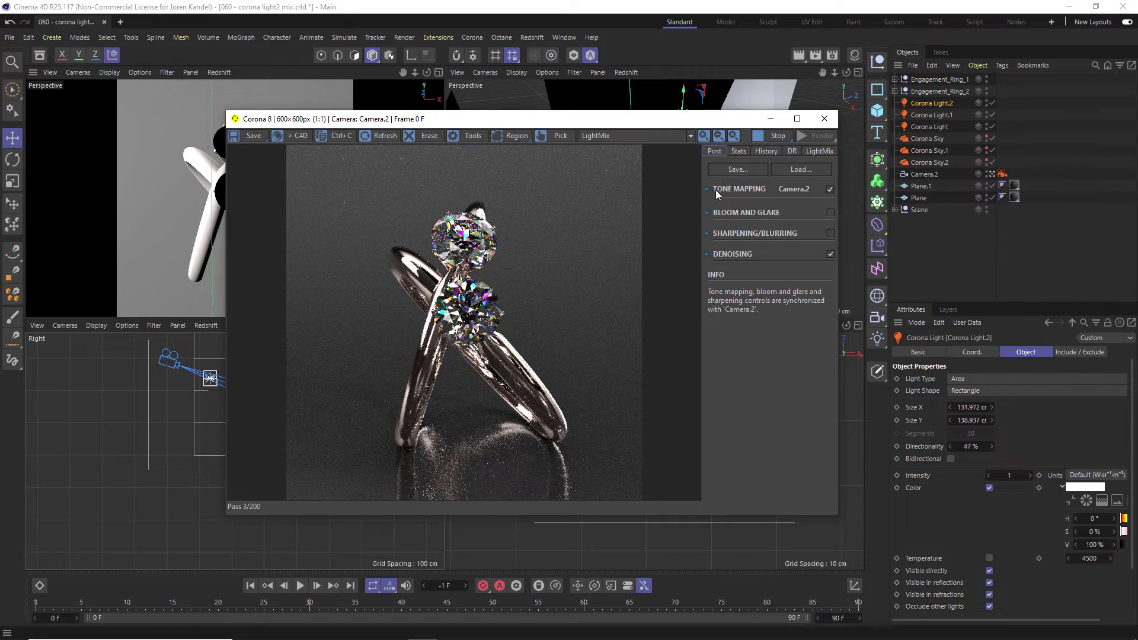
- Toggle Simple Exposure off and on, and try White Balance 5000 before restoring 6500
{"action": "left_click", "coordinate": [708, 190]}
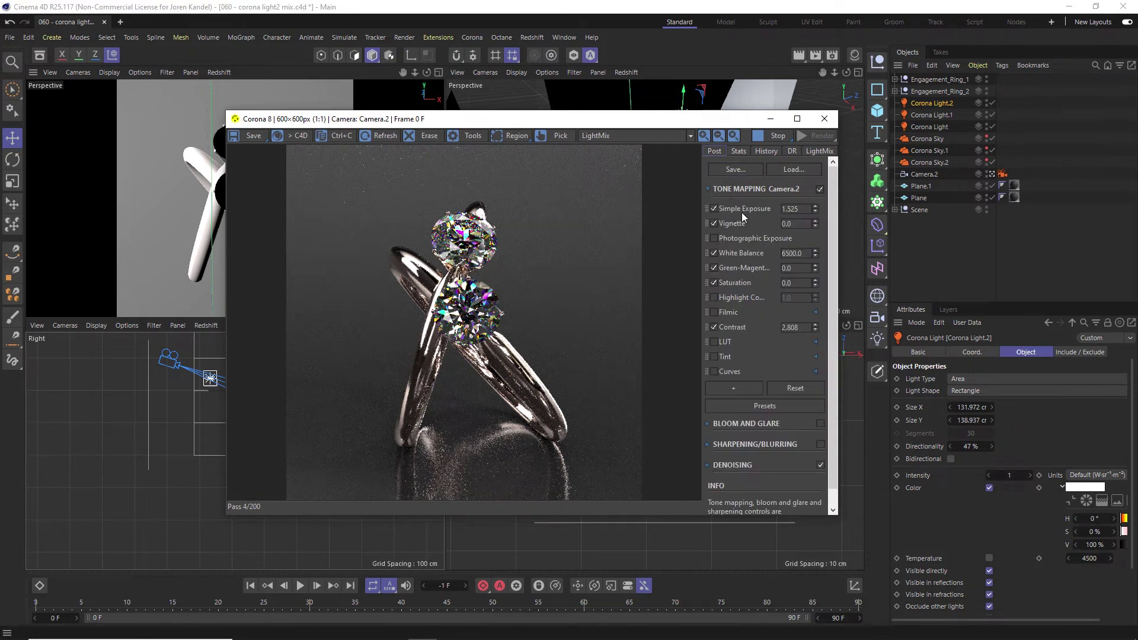
{"action": "left_click", "coordinate": [714, 208]}
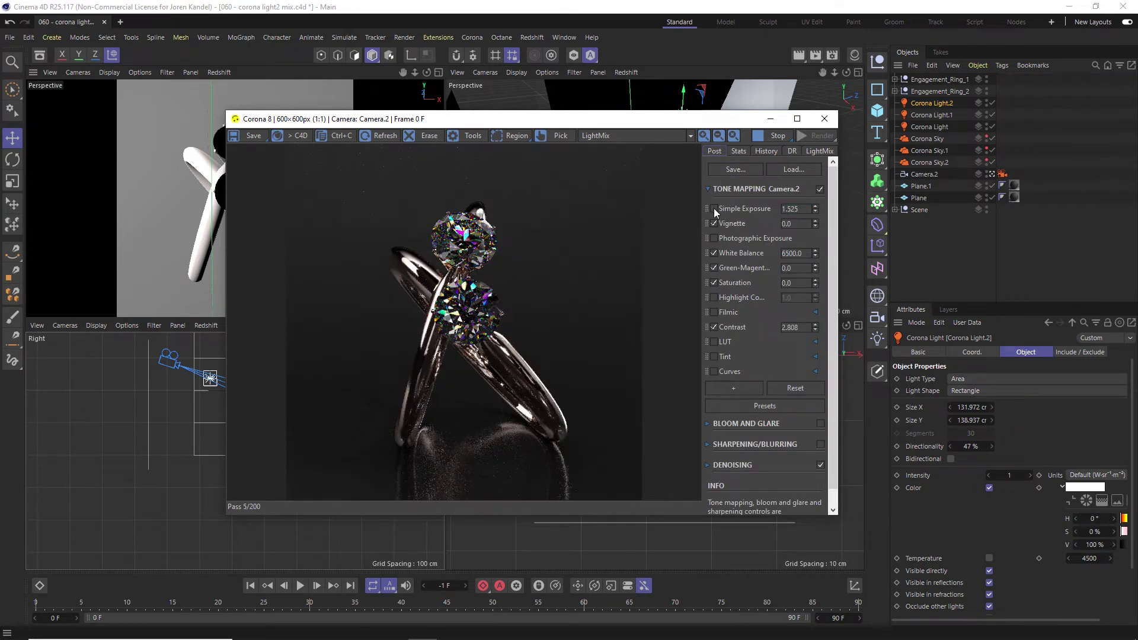
{"action": "left_click", "coordinate": [713, 209]}
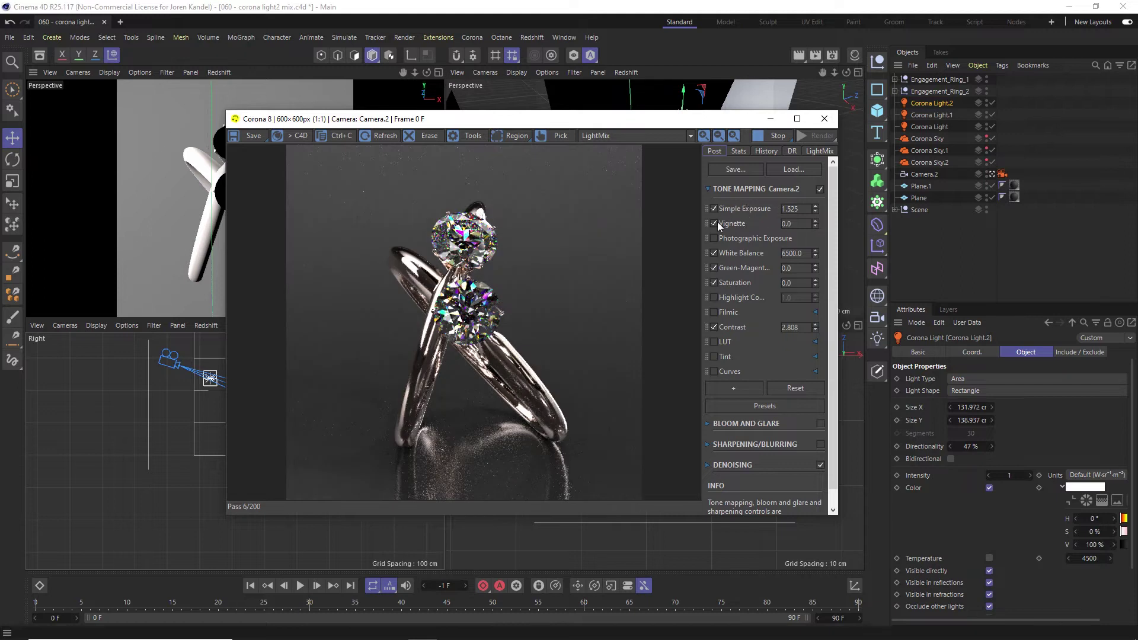
{"action": "double_click", "coordinate": [798, 253]}
{"action": "type", "text": "5000"}
{"action": "key", "text": "Return"}
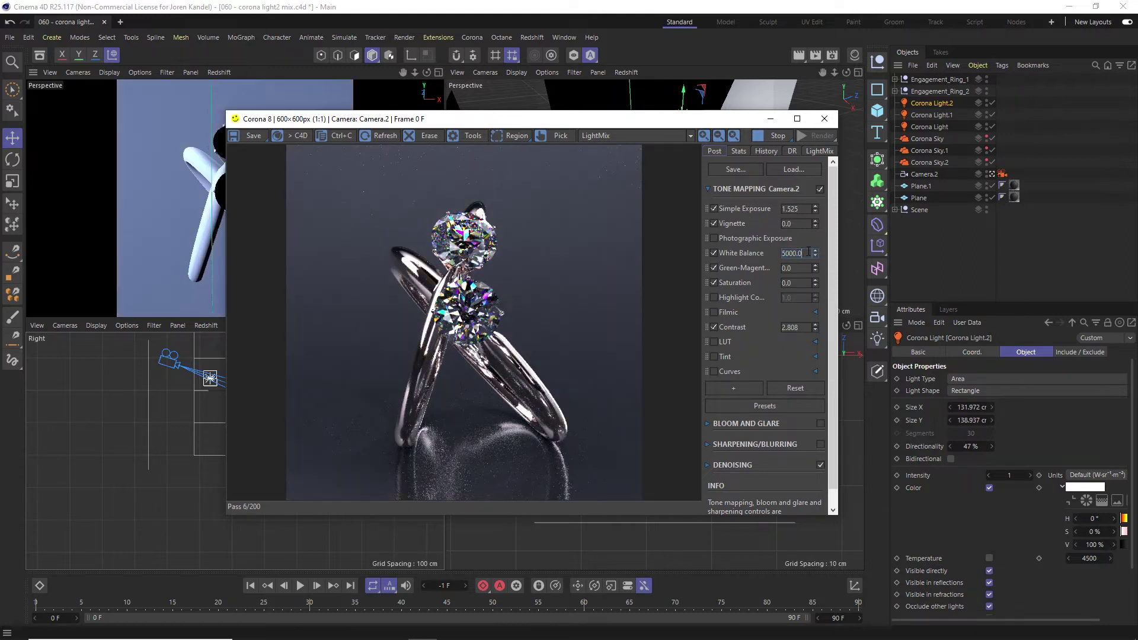
{"action": "type", "text": "6500"}
{"action": "key", "text": "Return"}
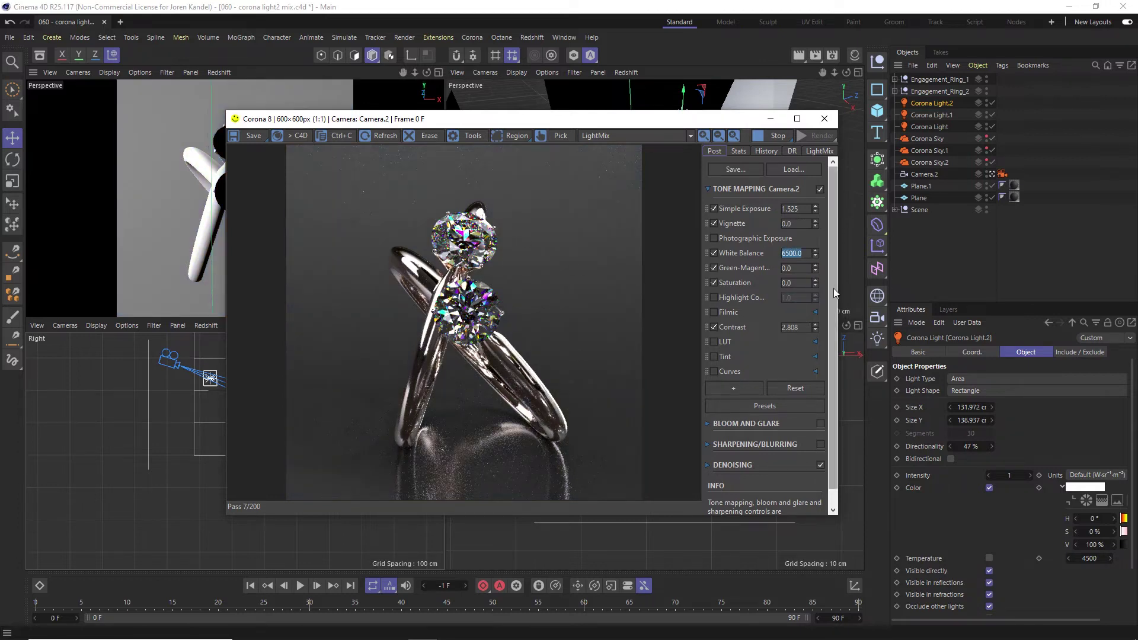
{"action": "mouse_move", "coordinate": [833, 288]}
{"action": "left_mouse_down"}
{"action": "mouse_move", "coordinate": [834, 311]}
{"action": "mouse_move", "coordinate": [831, 265]}
{"action": "left_mouse_up"}
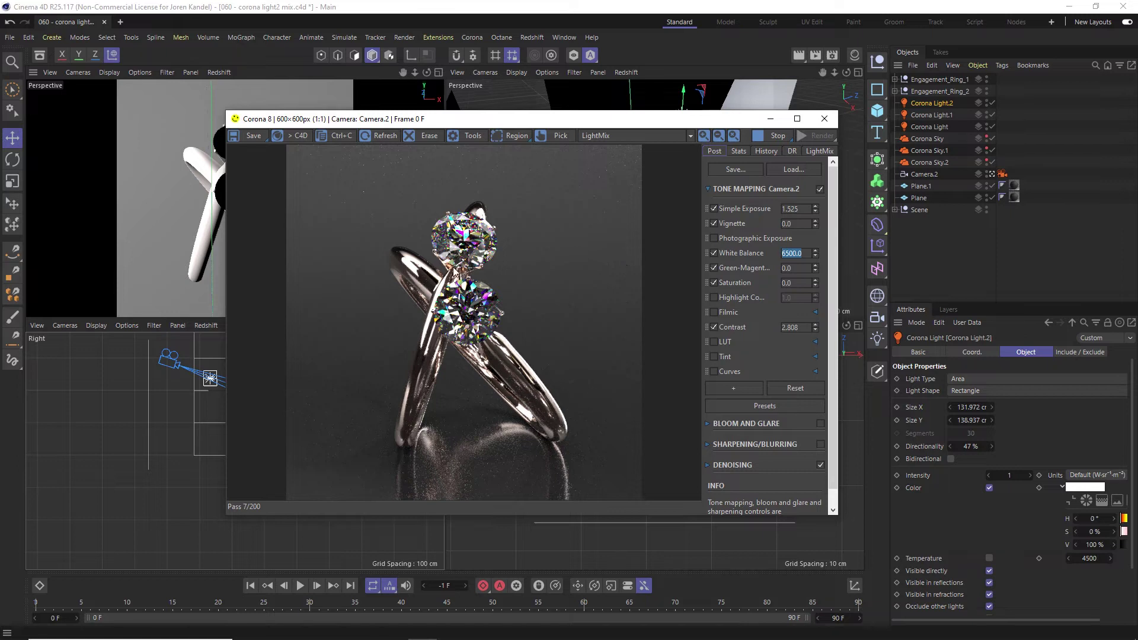
{"action": "left_click", "coordinate": [821, 152]}
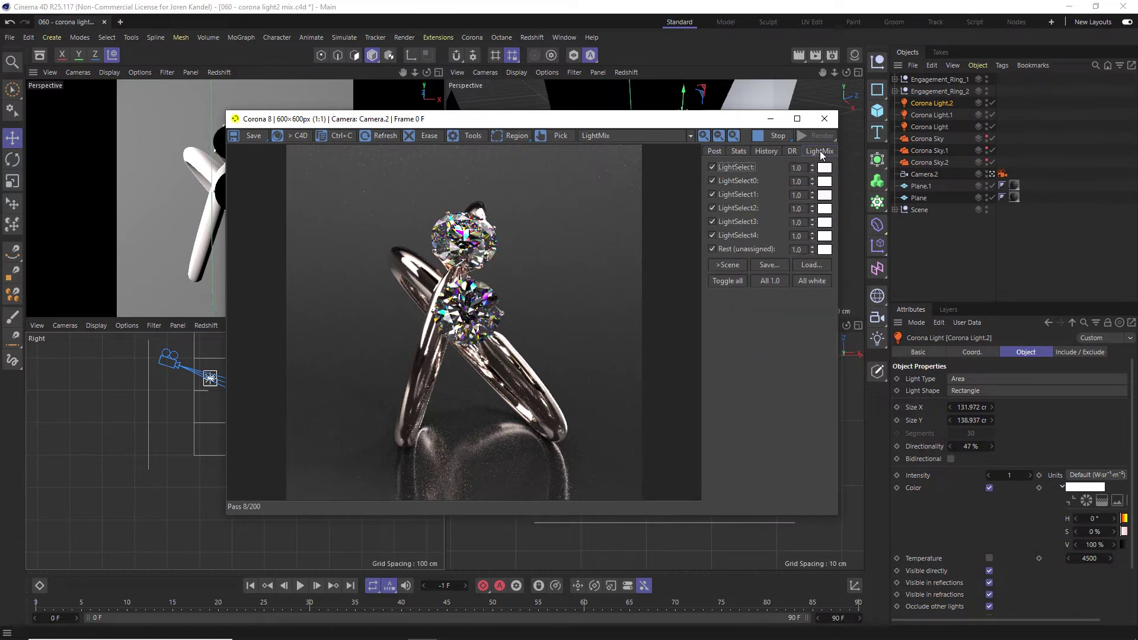
- Switch all six LightSelect channels off, then back on, to compare their contributions
{"action": "left_click", "coordinate": [712, 167]}
{"action": "left_click", "coordinate": [713, 181]}
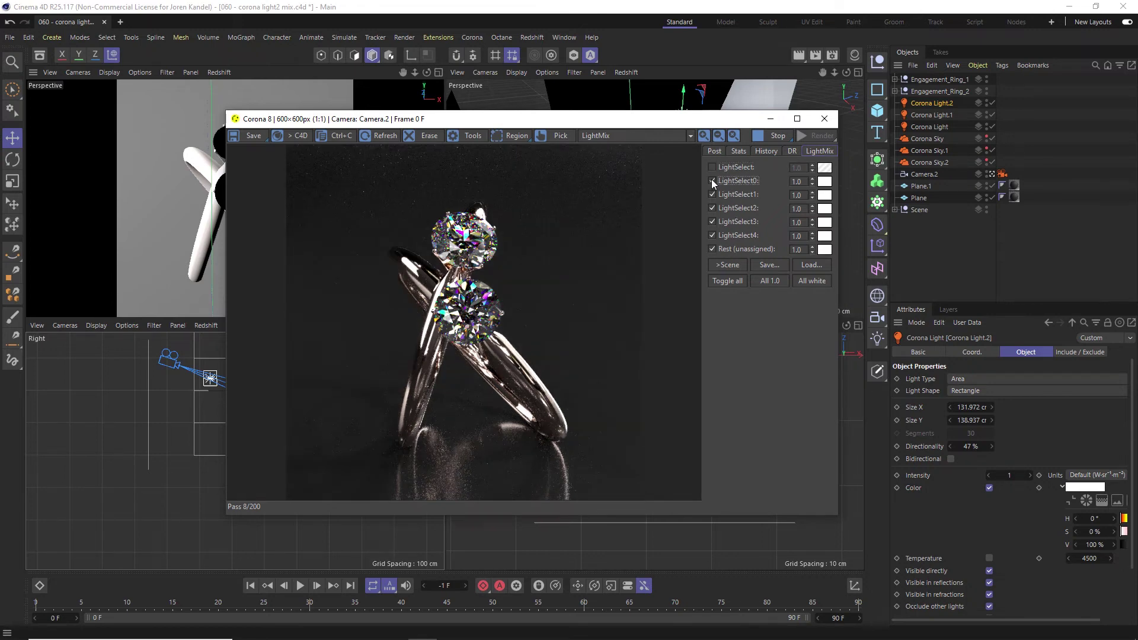
{"action": "left_click", "coordinate": [712, 194]}
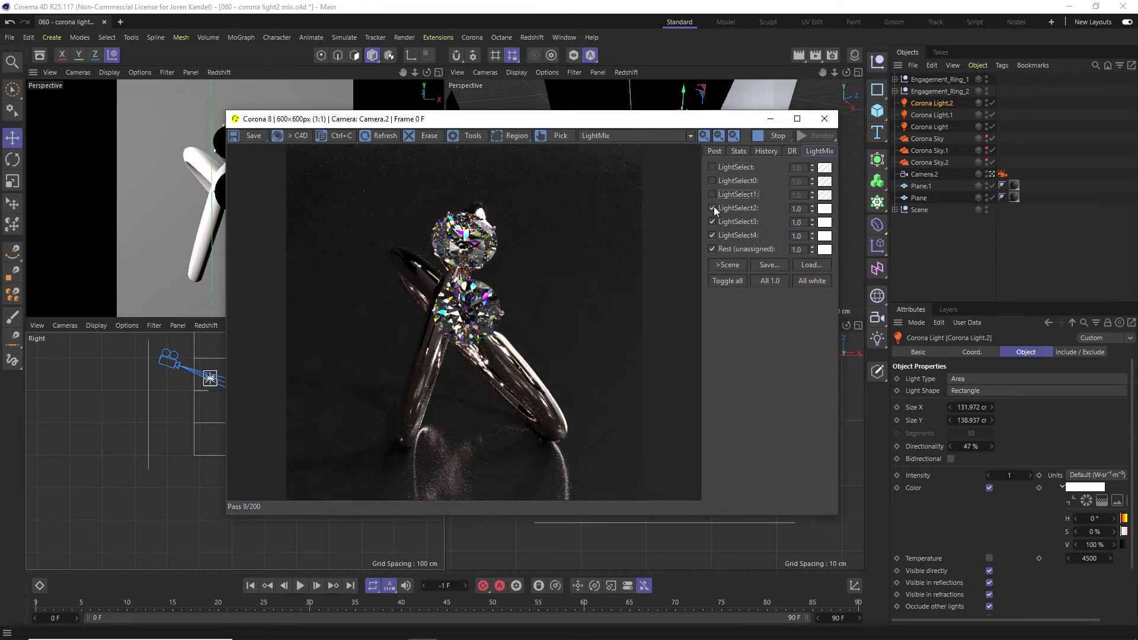
{"action": "left_click", "coordinate": [713, 207]}
{"action": "left_click", "coordinate": [712, 221]}
{"action": "left_click", "coordinate": [712, 235]}
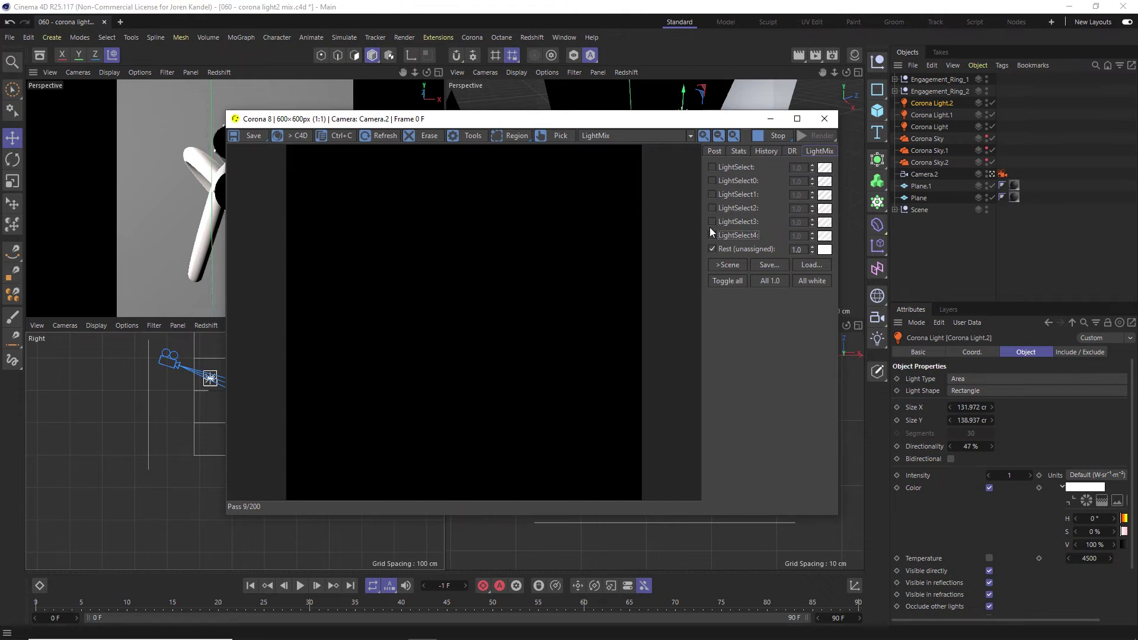
{"action": "left_click", "coordinate": [713, 235]}
{"action": "left_click", "coordinate": [712, 222]}
{"action": "left_click", "coordinate": [712, 167]}
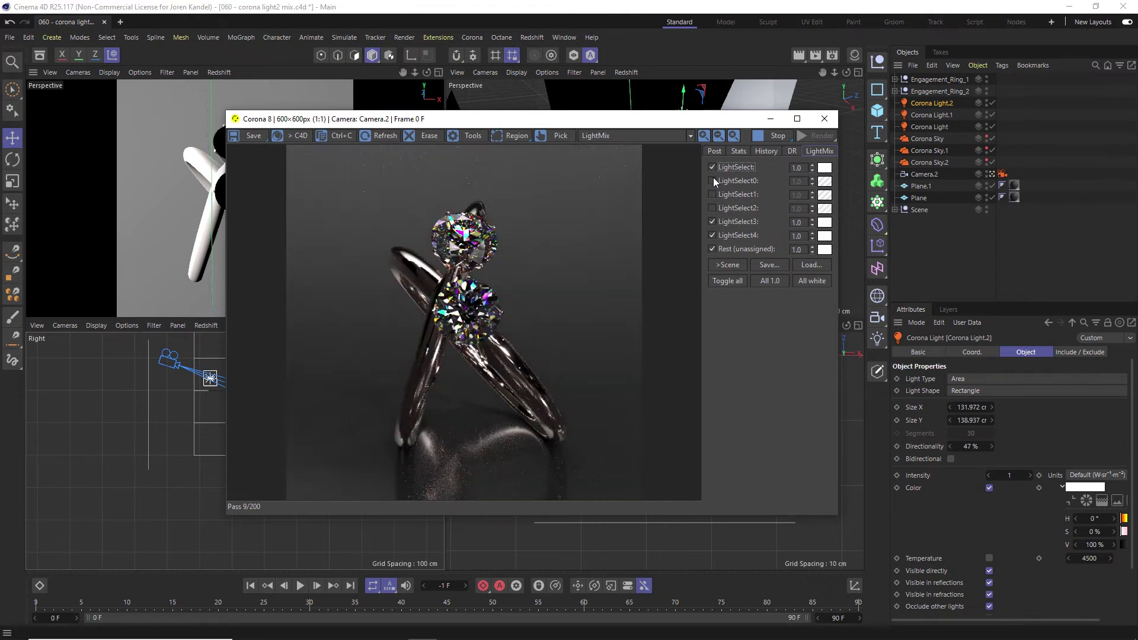
{"action": "left_click", "coordinate": [713, 180]}
{"action": "left_click", "coordinate": [712, 194]}
{"action": "left_click", "coordinate": [712, 207]}
{"action": "left_click", "coordinate": [727, 167]}
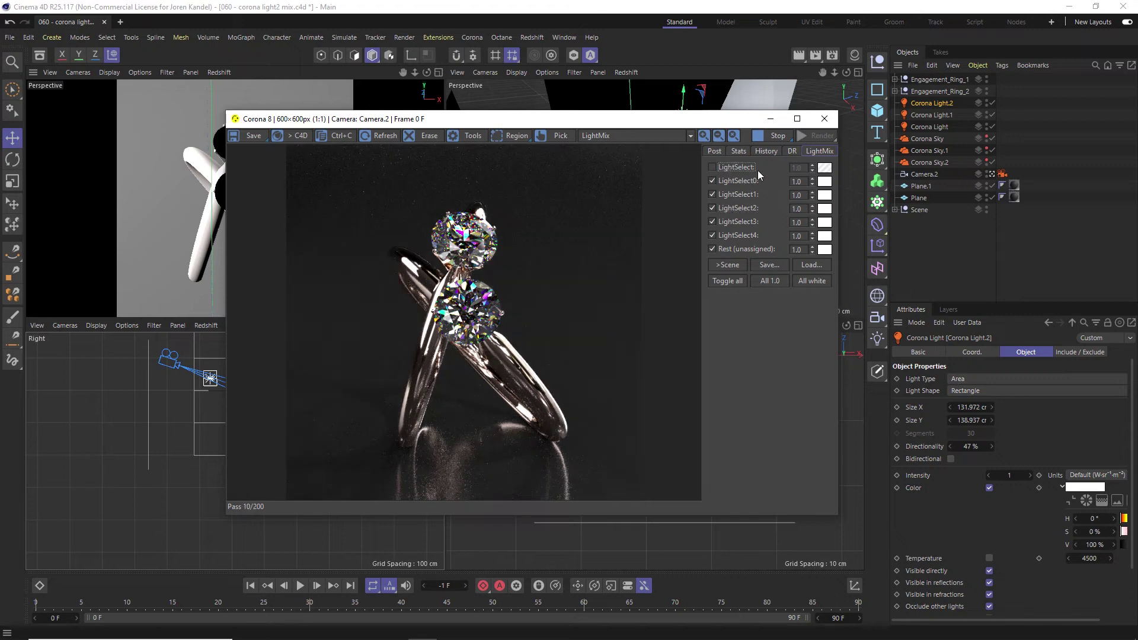
{"action": "left_click", "coordinate": [713, 168]}
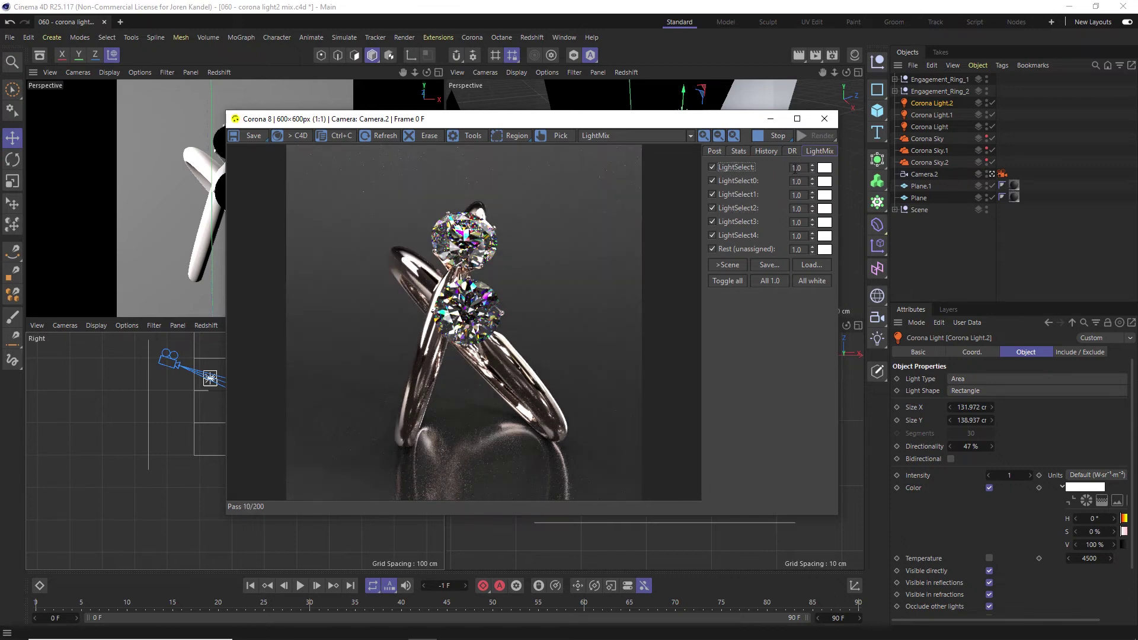
- Set the LightSelect intensity to 0.5, then 0.25, then switch it off
{"action": "double_click", "coordinate": [797, 168]}
{"action": "type", "text": ".5"}
{"action": "key", "text": "Return"}
{"action": "type", "text": ".25"}
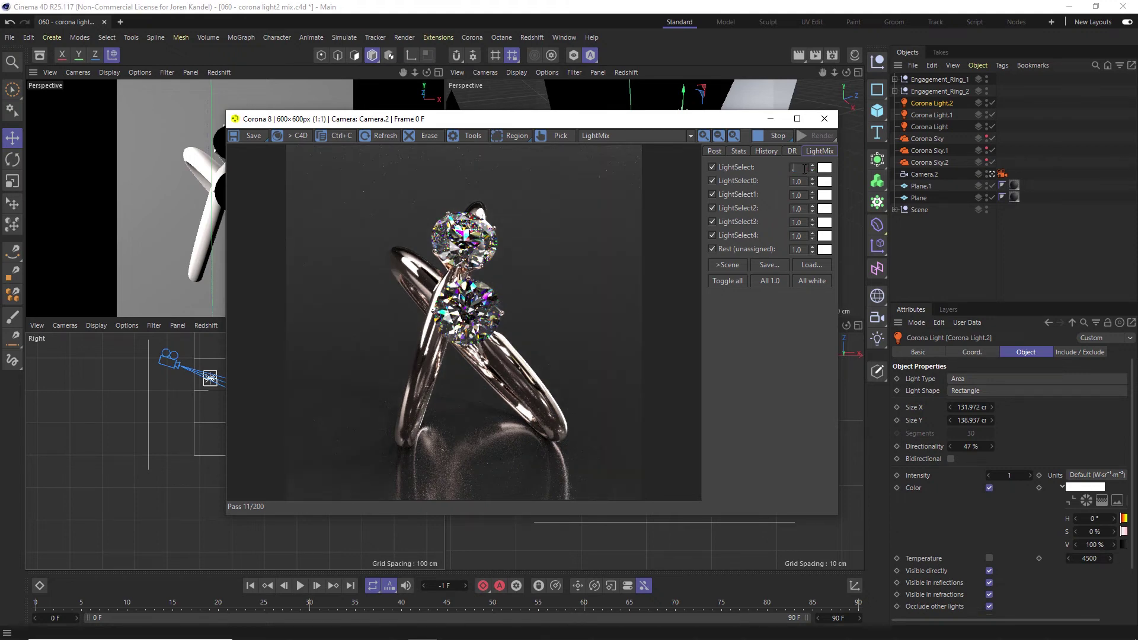
{"action": "key", "text": "Return"}
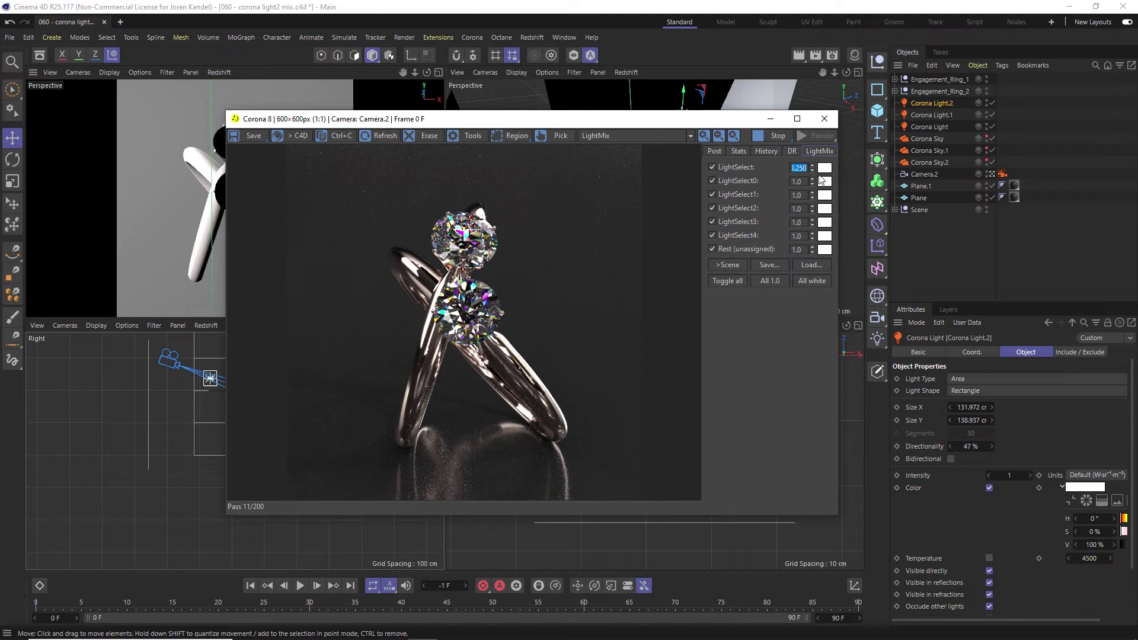
{"action": "left_click", "coordinate": [712, 167]}
- Try a vivid magenta tint on LightSelect0 in its colour picker
{"action": "left_click", "coordinate": [713, 180]}
{"action": "left_click", "coordinate": [711, 181]}
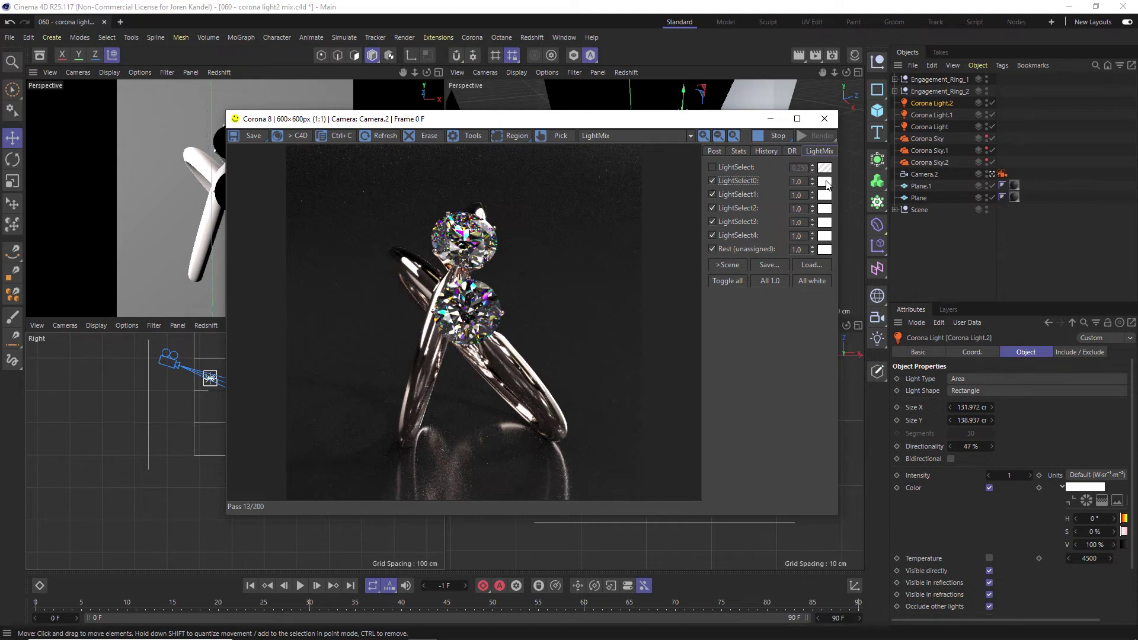
{"action": "left_click", "coordinate": [824, 181]}
{"action": "left_click_drag", "start_coordinate": [140, 70], "coordinate": [197, 55]}
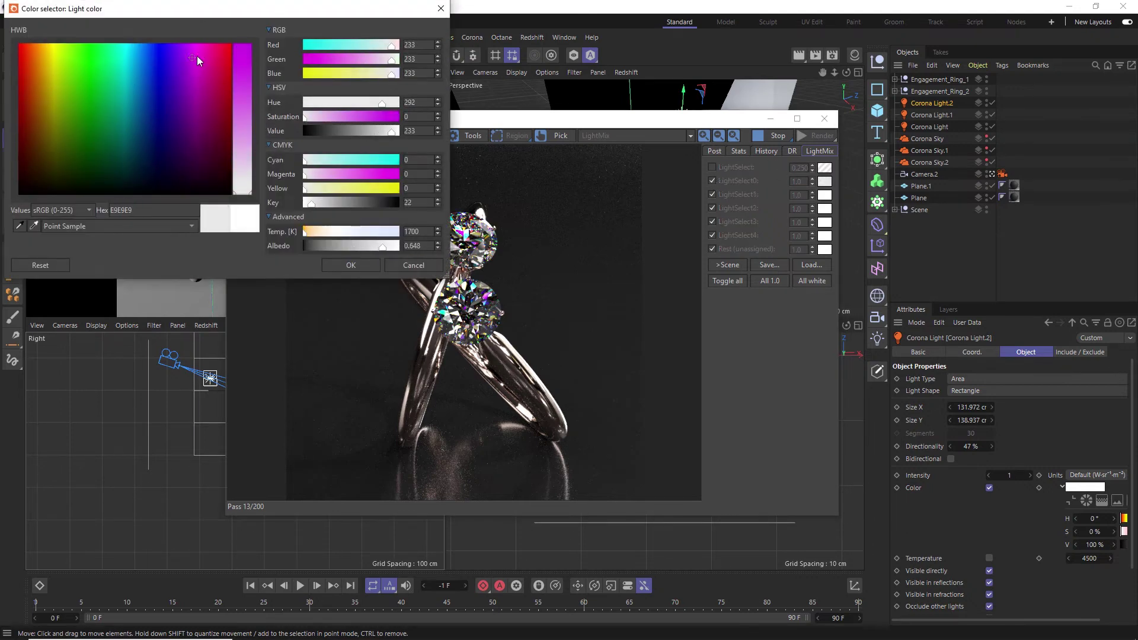
{"action": "left_click_drag", "start_coordinate": [237, 142], "coordinate": [248, 59]}
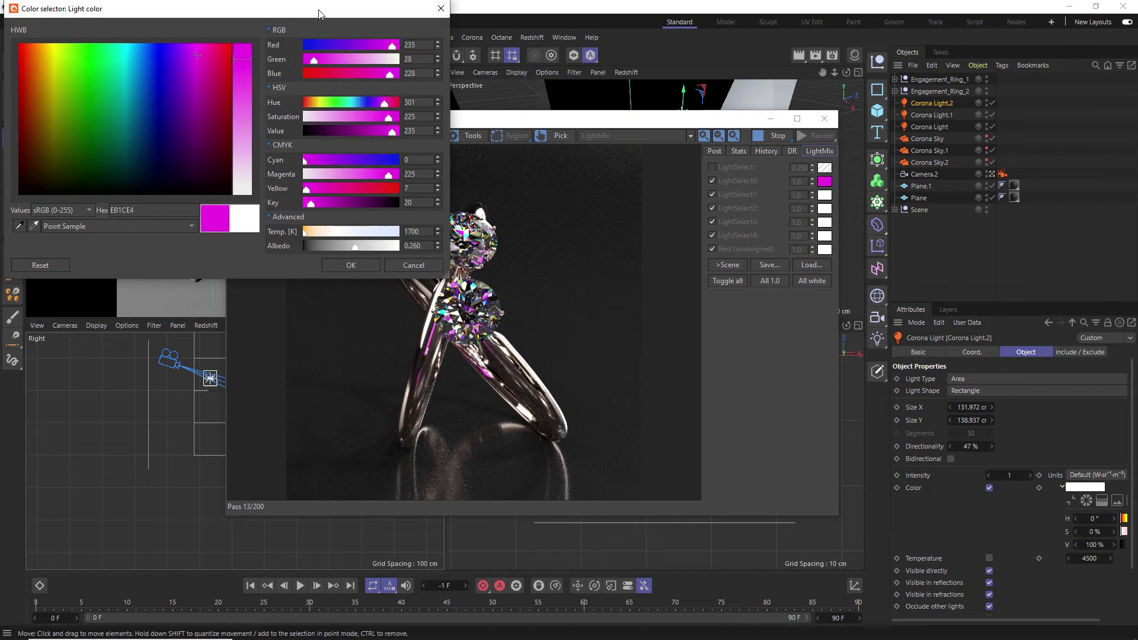
{"action": "left_click_drag", "start_coordinate": [318, 13], "coordinate": [268, 353]}
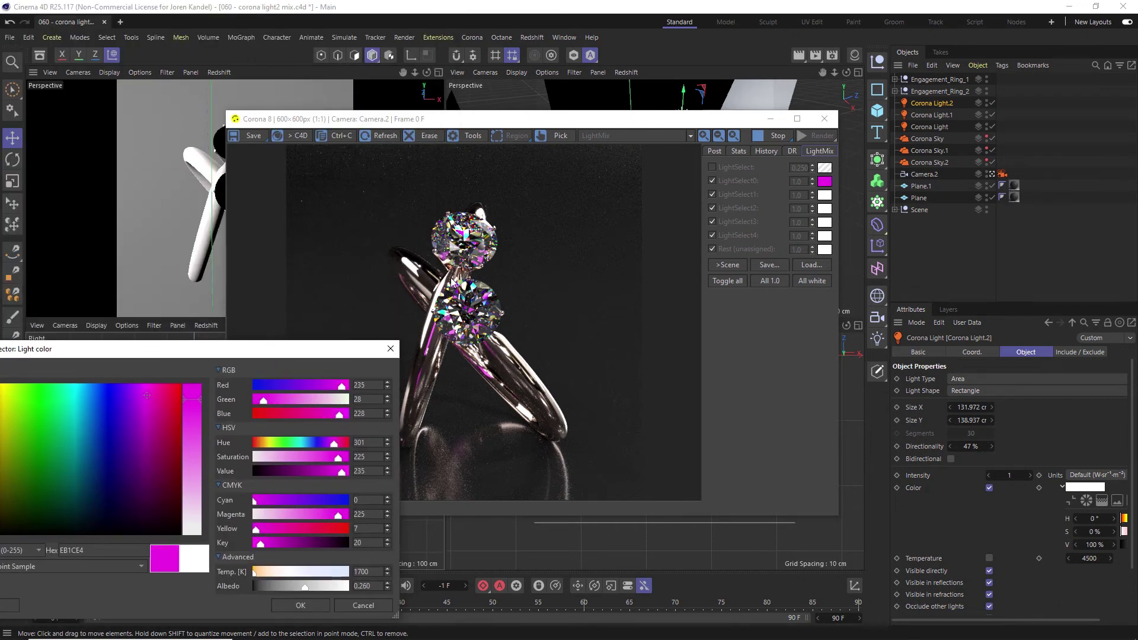
{"action": "left_click_drag", "start_coordinate": [373, 349], "coordinate": [369, 249]}
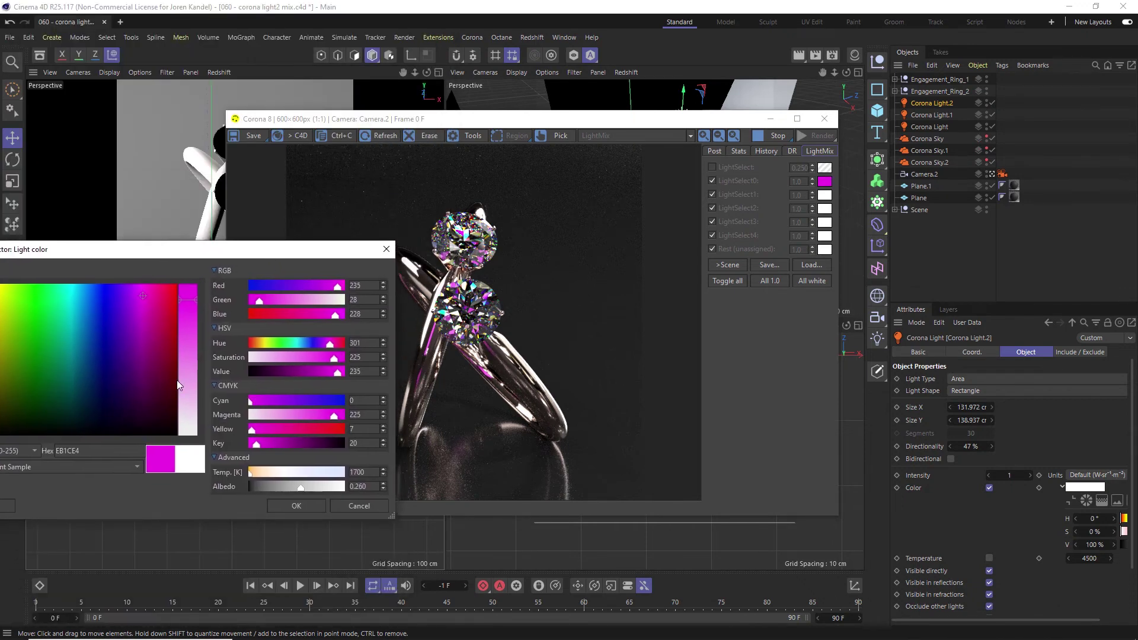
- Discard the tint and switch off LightSelect4, LightSelect0 and LightSelect
{"action": "key", "text": "Escape"}
{"action": "left_click", "coordinate": [711, 235]}
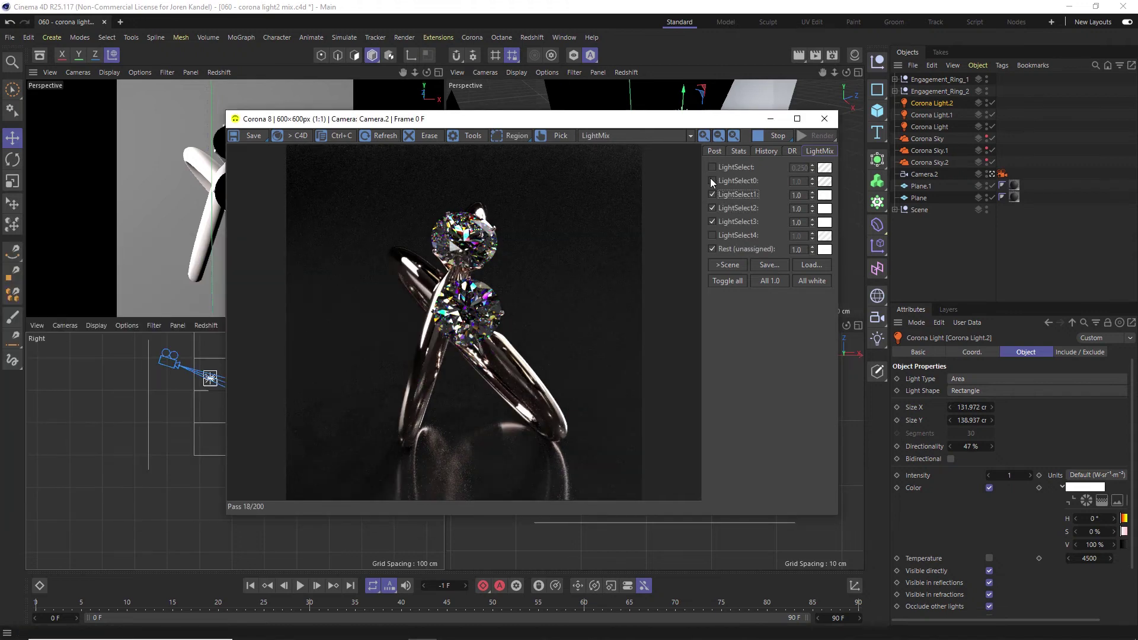
{"action": "left_click", "coordinate": [711, 180]}
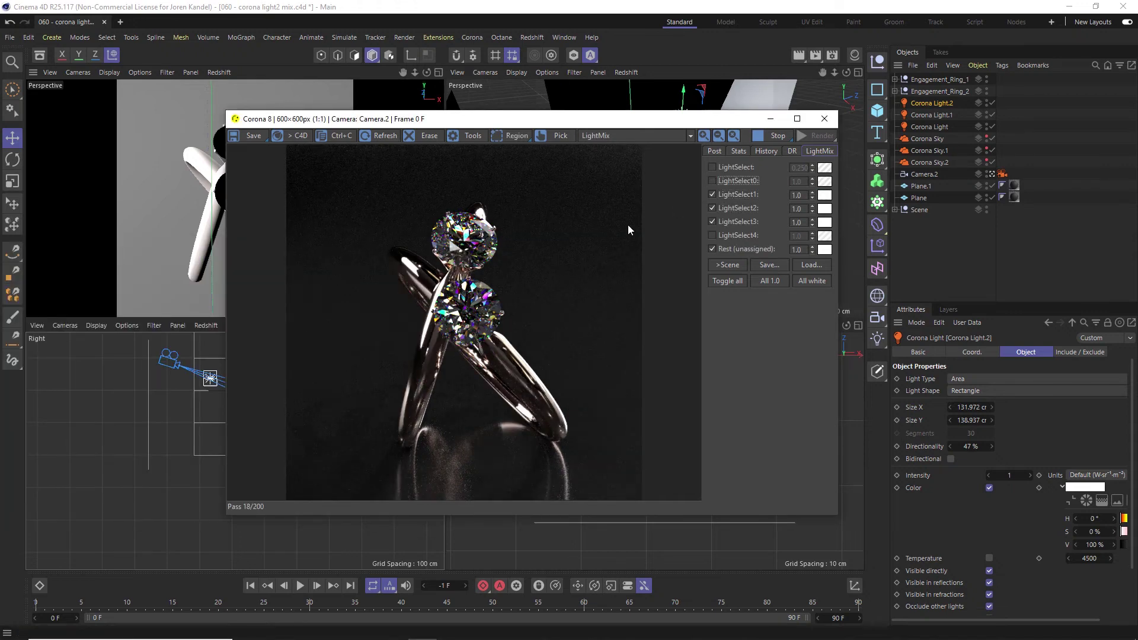
{"action": "left_click", "coordinate": [712, 167]}
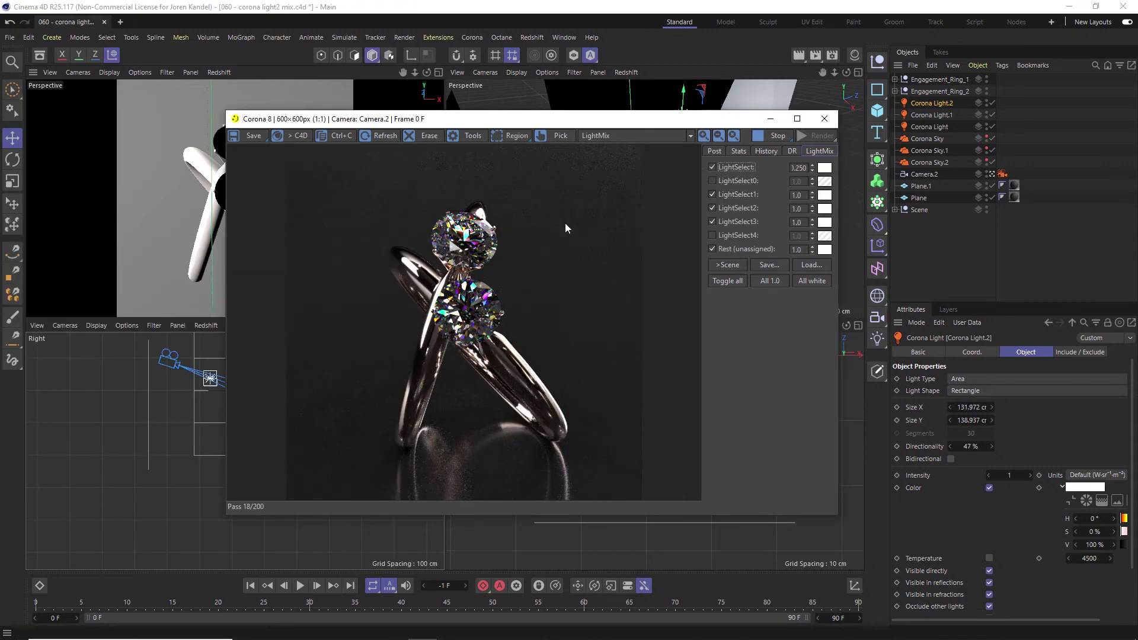
{"action": "left_click", "coordinate": [712, 167]}
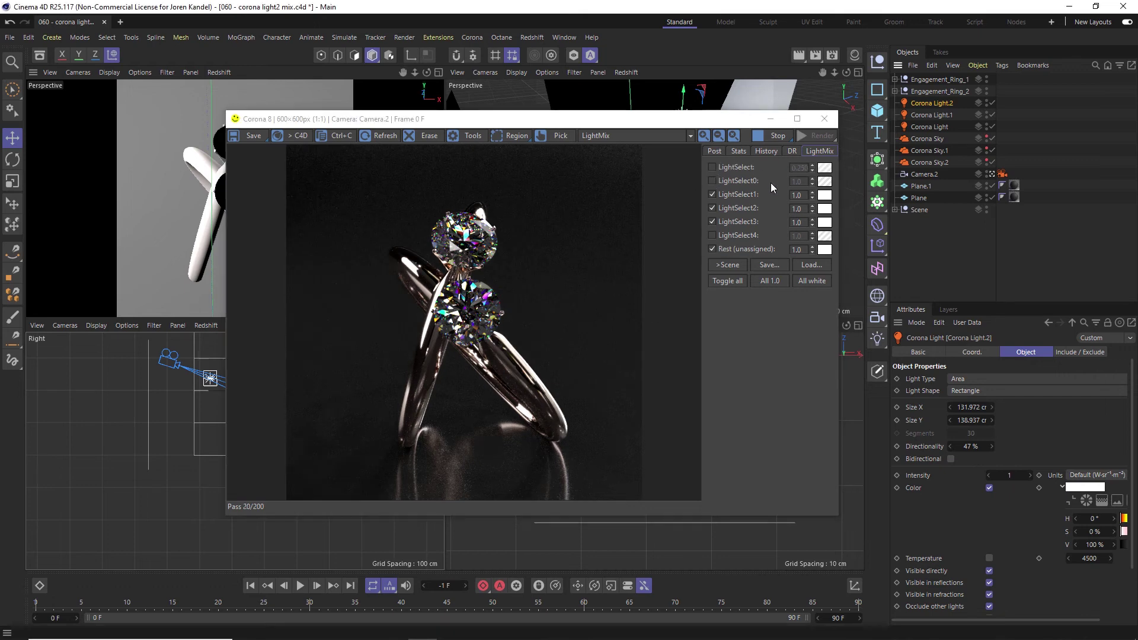
{"action": "left_click", "coordinate": [253, 136]}
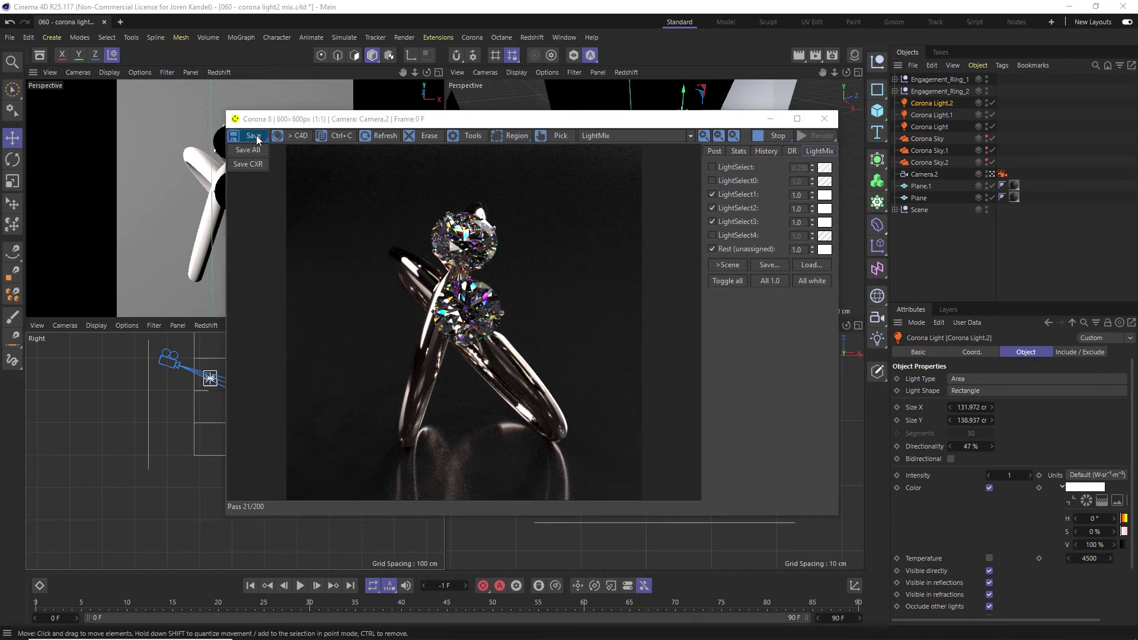
{"action": "left_click", "coordinate": [241, 136]}
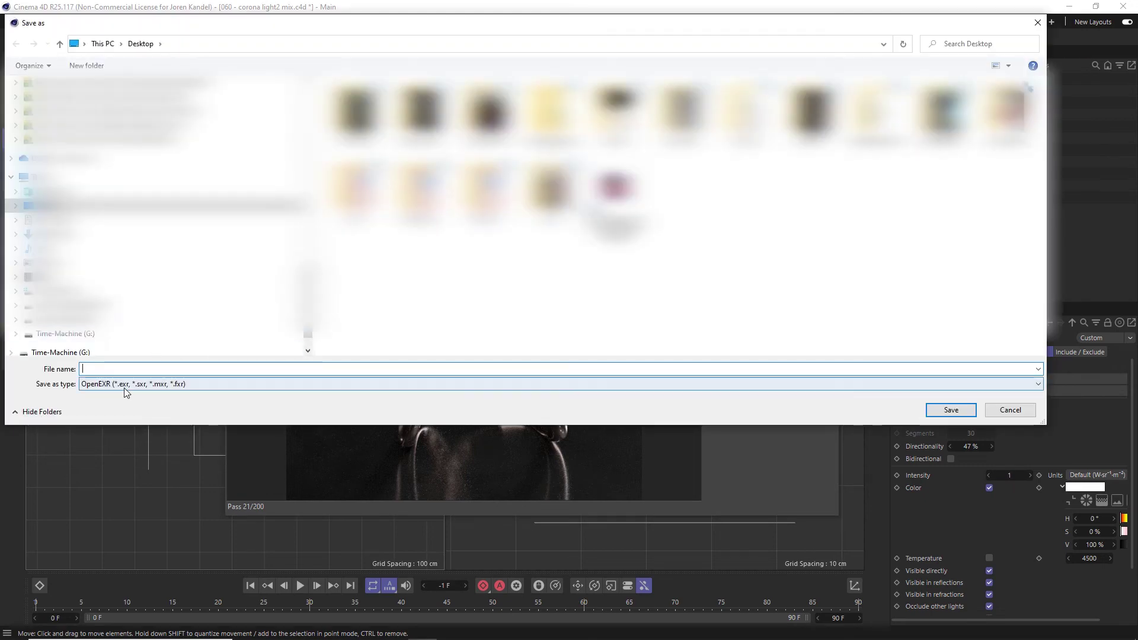
{"action": "left_click", "coordinate": [166, 384]}
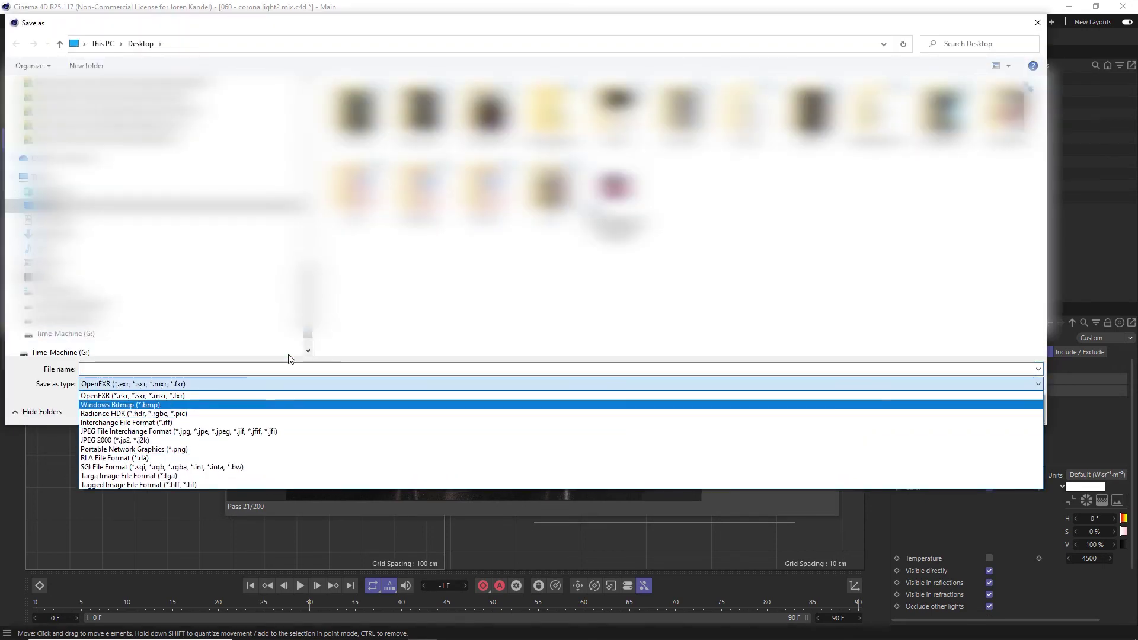
{"action": "left_click", "coordinate": [118, 396]}
{"action": "left_click", "coordinate": [962, 406]}
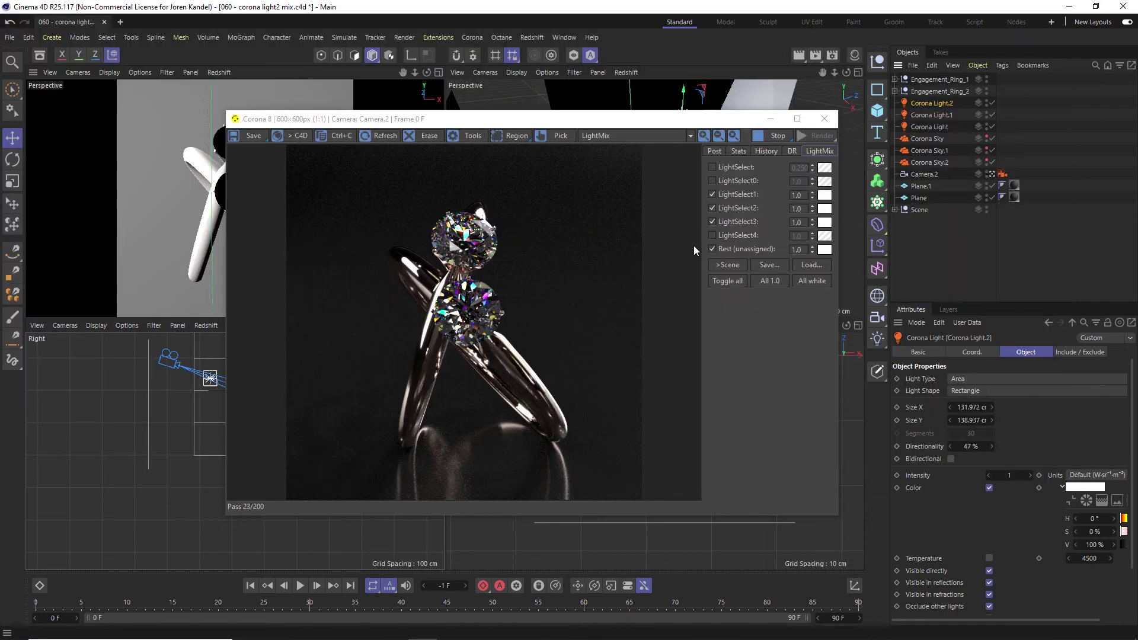